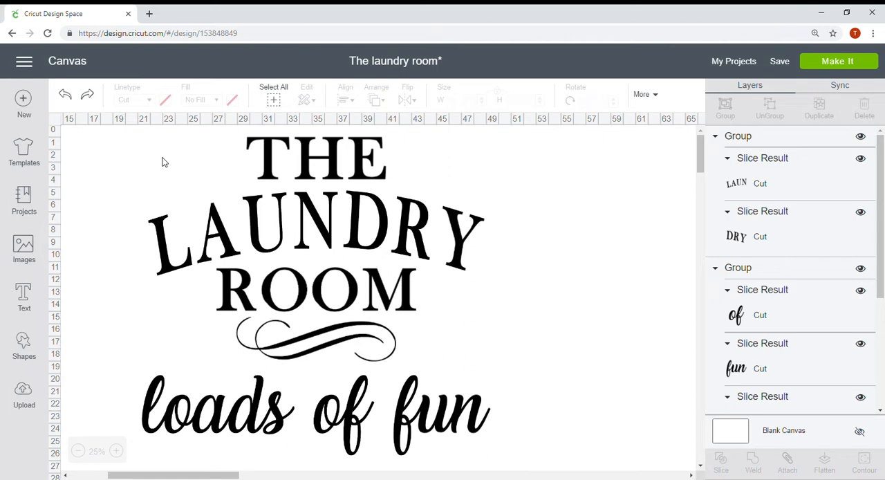
# Scale the whole laundry room design down to about 4.778 inches wide and group all its parts.
pyautogui.moveTo(121, 140); pyautogui.dragTo(521, 443)
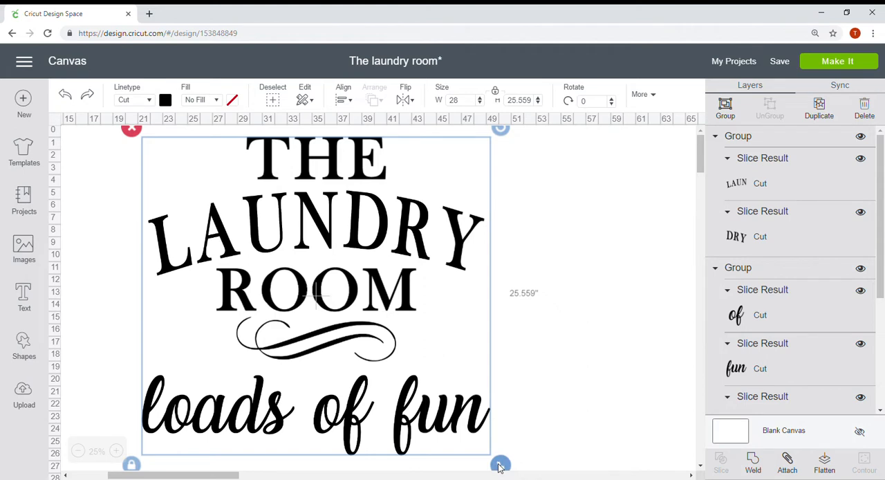
pyautogui.moveTo(500, 465); pyautogui.dragTo(210, 241)
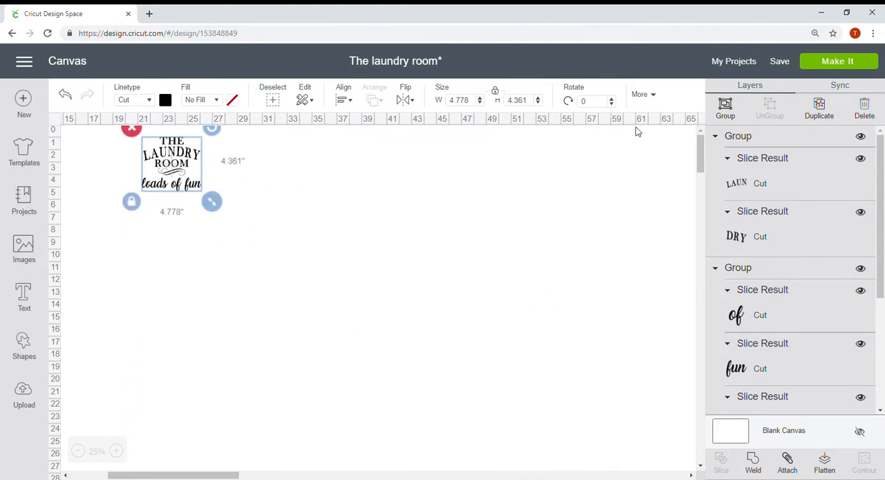
pyautogui.click(725, 107)
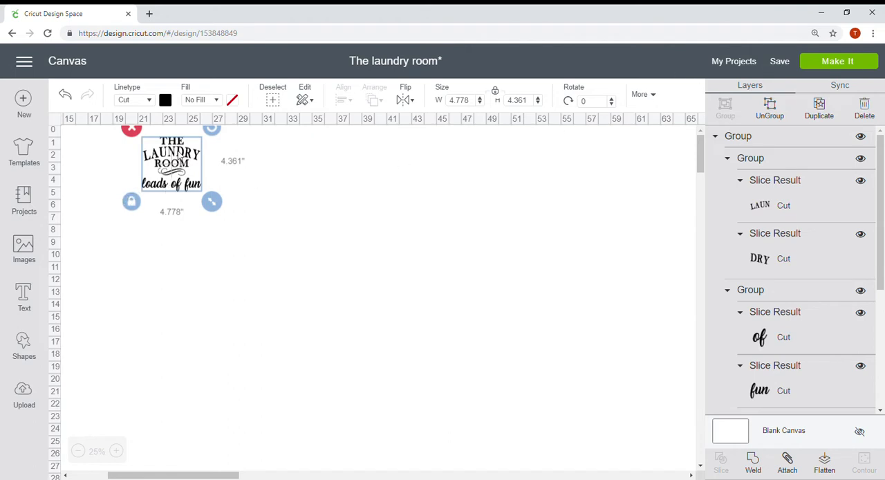
# Move the grouped design to about 31 inches across and 1 inch down the canvas, clearing working space beside it.
pyautogui.moveTo(177, 152); pyautogui.dragTo(586, 228)
pyautogui.click(456, 348)
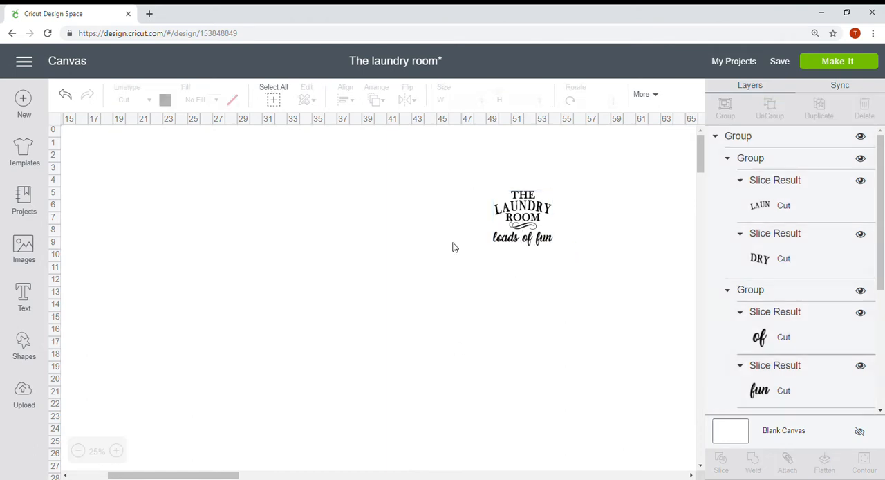
pyautogui.moveTo(520, 234); pyautogui.dragTo(304, 279)
pyautogui.moveTo(494, 226); pyautogui.dragTo(150, 272)
pyautogui.click(117, 451)
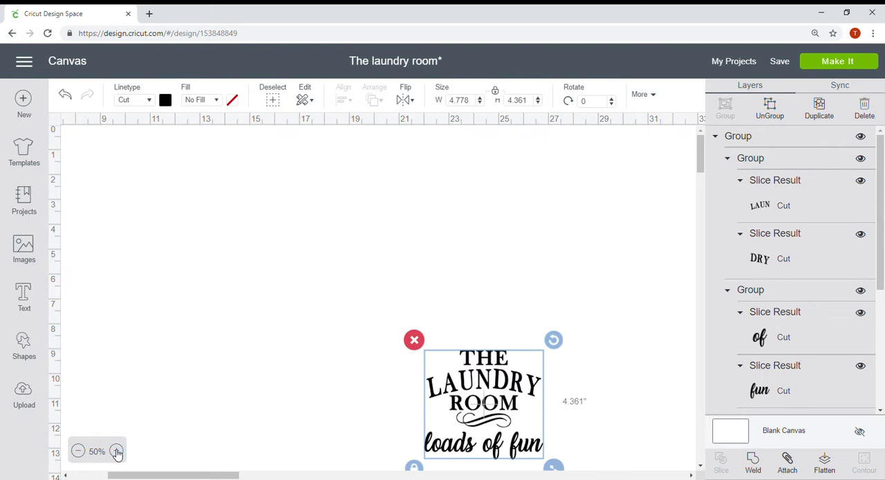
pyautogui.click(117, 451)
pyautogui.moveTo(262, 457); pyautogui.dragTo(606, 165)
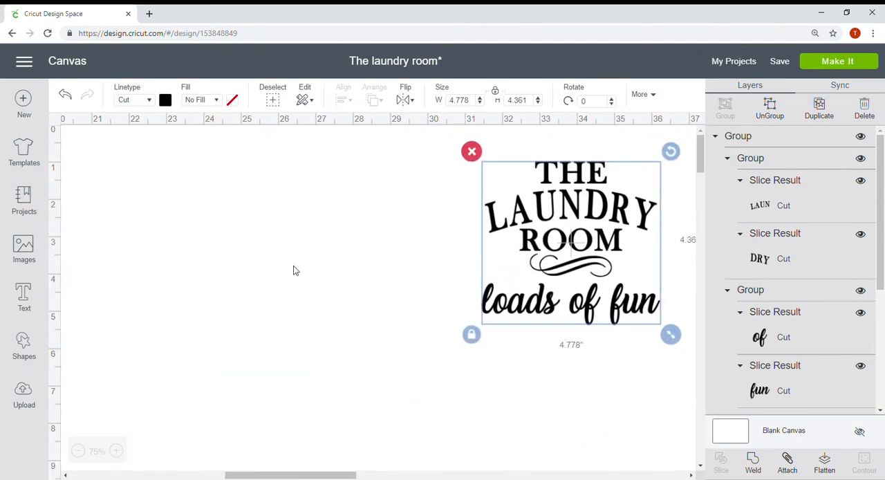
# Add the text THE and place it about 5.5 inches across and 2 inches down the canvas.
pyautogui.click(28, 300)
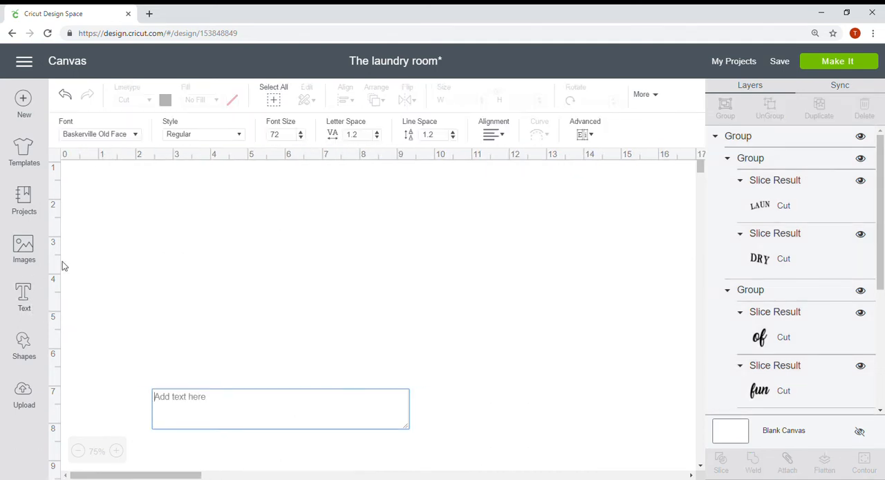
pyautogui.write('THE')
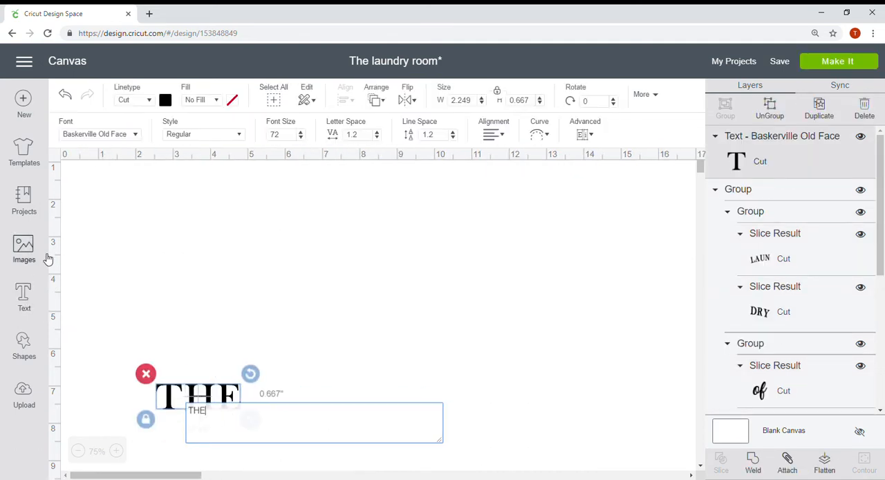
pyautogui.click(227, 400)
pyautogui.moveTo(225, 401); pyautogui.dragTo(353, 260)
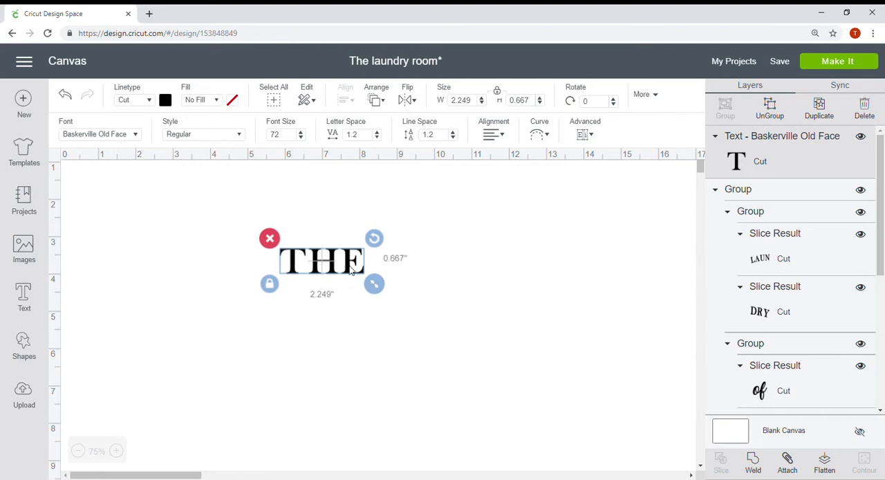
pyautogui.moveTo(352, 270); pyautogui.dragTo(344, 232)
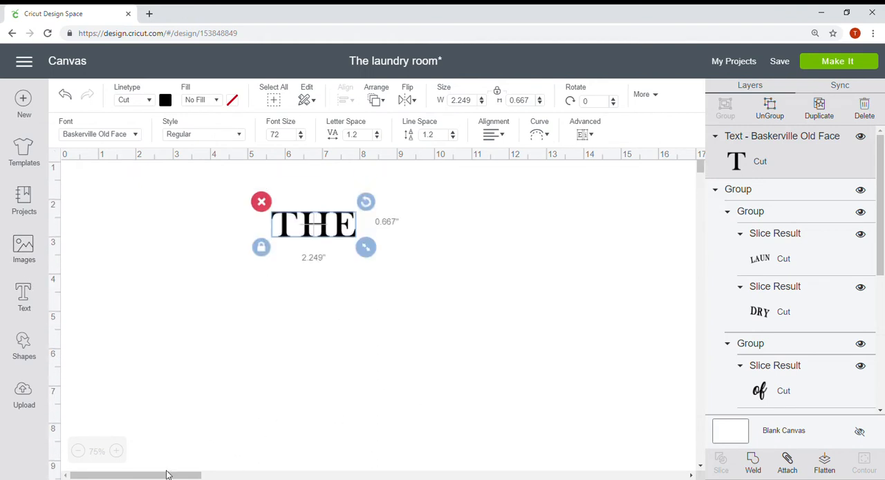
# Move the grouped laundry room design right beside the new THE text, starting about 10.5 inches across the canvas.
pyautogui.moveTo(166, 475); pyautogui.dragTo(313, 475)
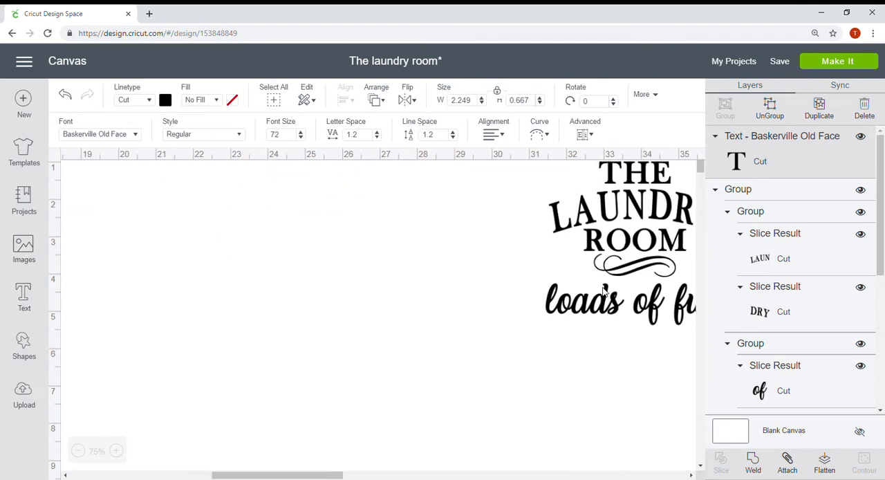
pyautogui.click(617, 275)
pyautogui.moveTo(626, 247); pyautogui.dragTo(209, 357)
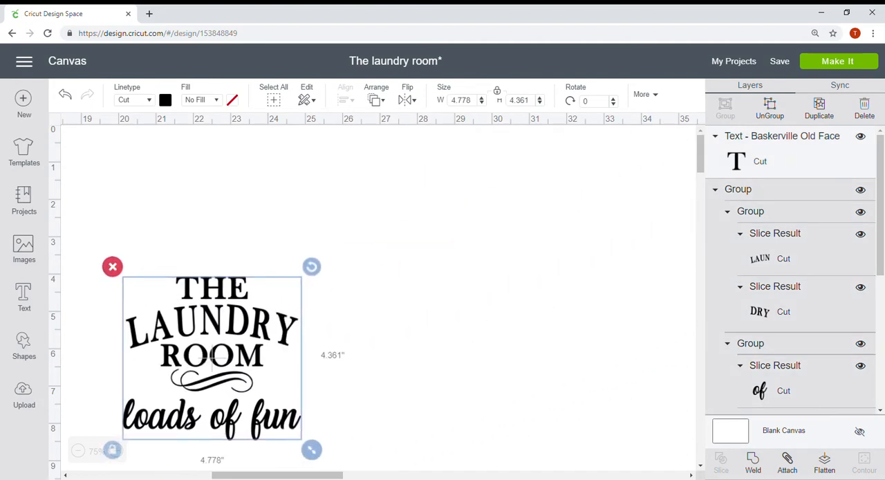
pyautogui.moveTo(282, 475); pyautogui.dragTo(170, 467)
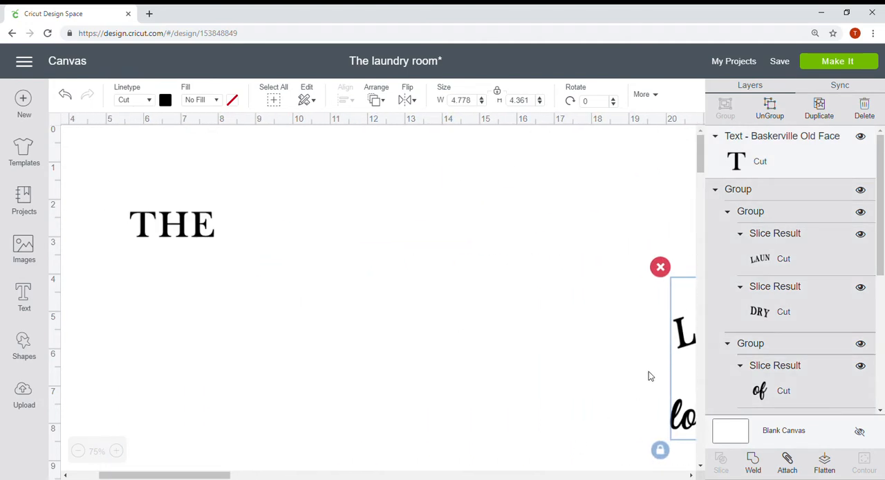
pyautogui.moveTo(685, 344); pyautogui.dragTo(331, 255)
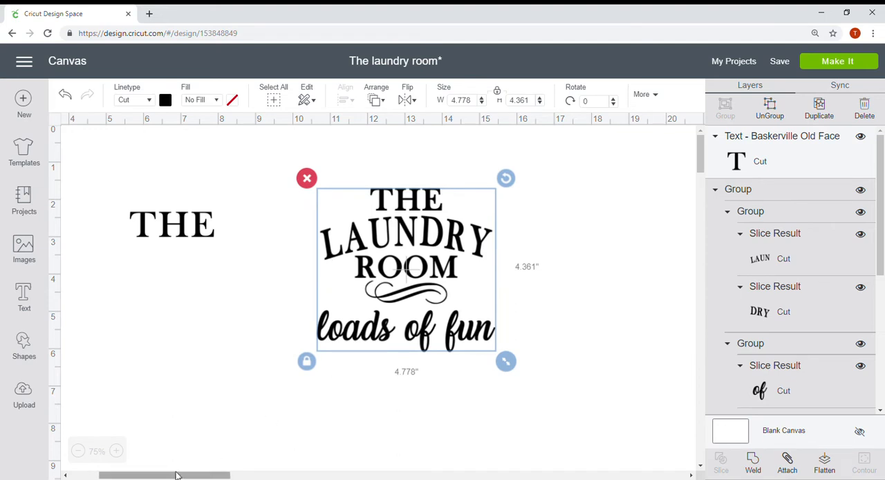
pyautogui.moveTo(178, 476); pyautogui.dragTo(146, 474)
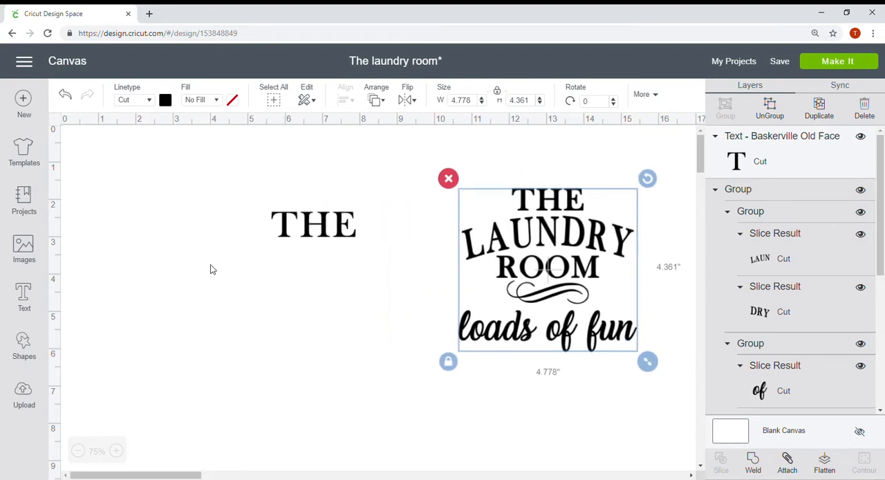
# Add the text LAUNDRY beneath THE and curve it downward at both ends with a diameter of about 13.253.
pyautogui.click(32, 299)
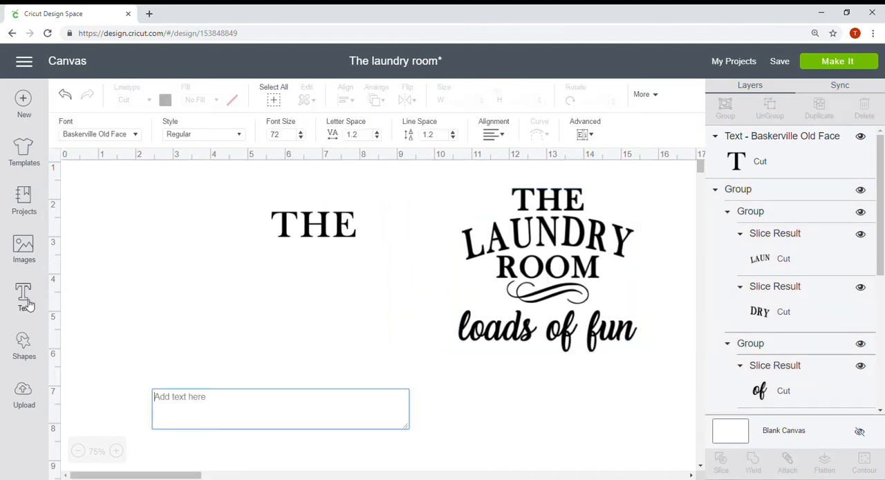
pyautogui.write('LAUNDRY')
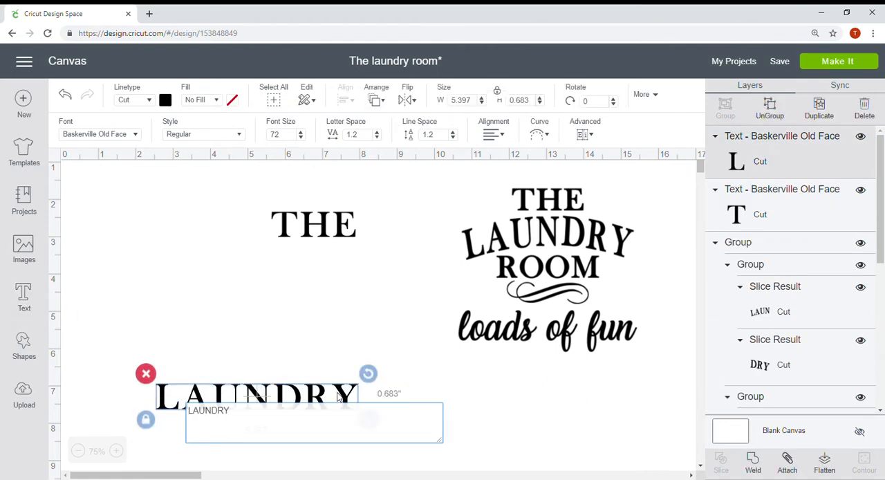
pyautogui.click(344, 395)
pyautogui.moveTo(343, 396); pyautogui.dragTo(411, 262)
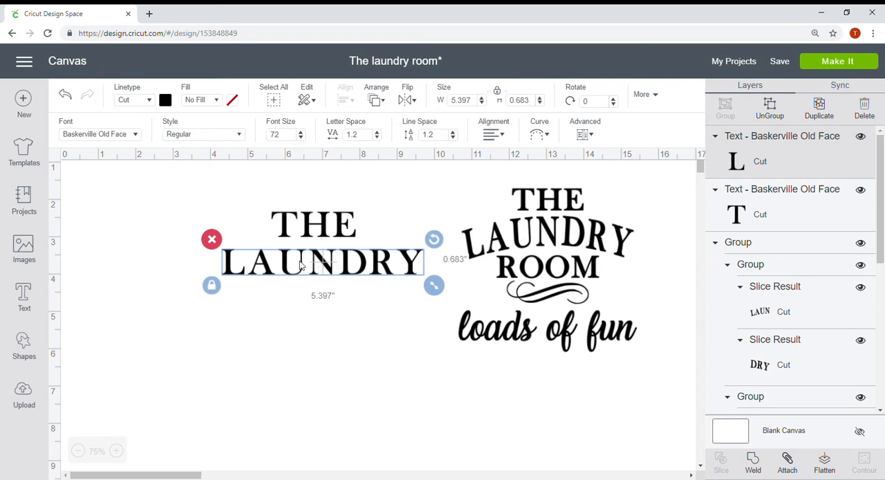
pyautogui.click(546, 136)
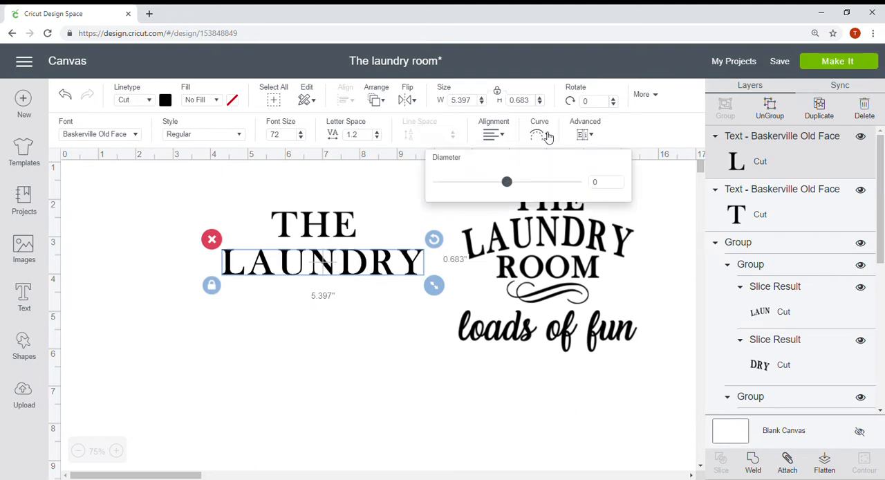
pyautogui.moveTo(508, 184); pyautogui.dragTo(542, 183)
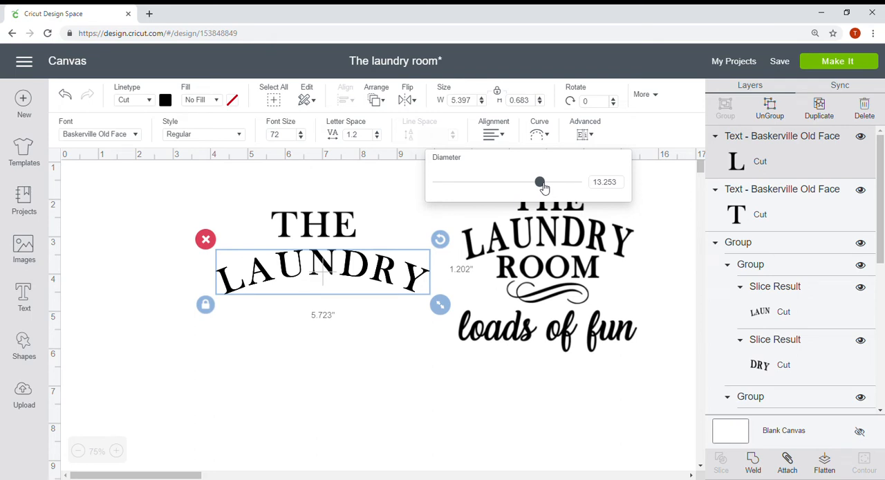
# Add the text ROOM and place it beneath the curved LAUNDRY text.
pyautogui.click(25, 309)
pyautogui.write('ROOM')
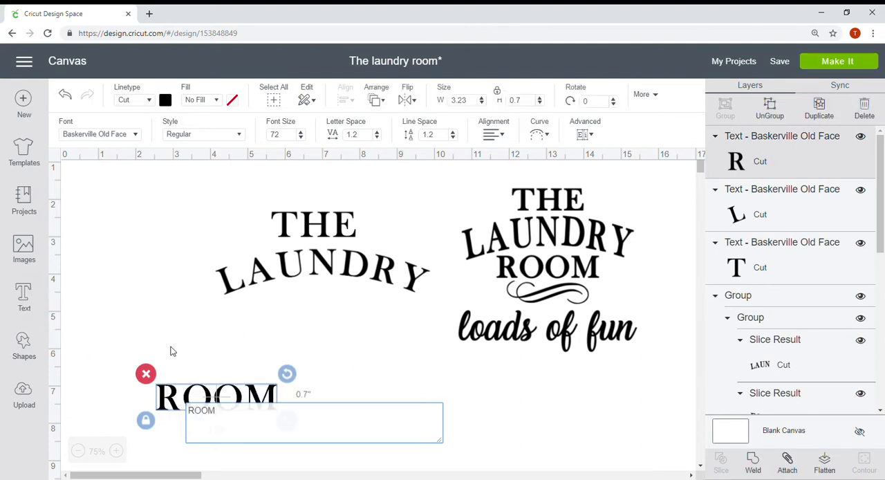
pyautogui.moveTo(271, 391); pyautogui.dragTo(374, 316)
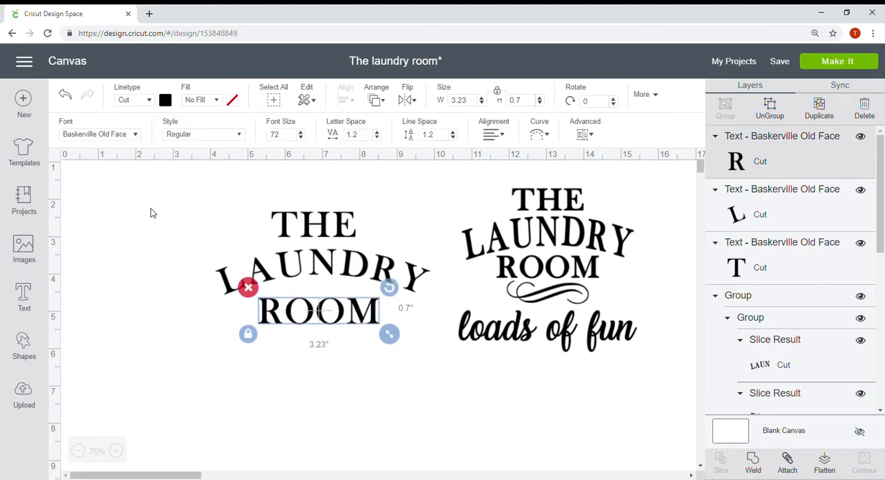
# Center the THE, LAUNDRY and ROOM texts horizontally on one another.
pyautogui.moveTo(151, 208); pyautogui.dragTo(430, 352)
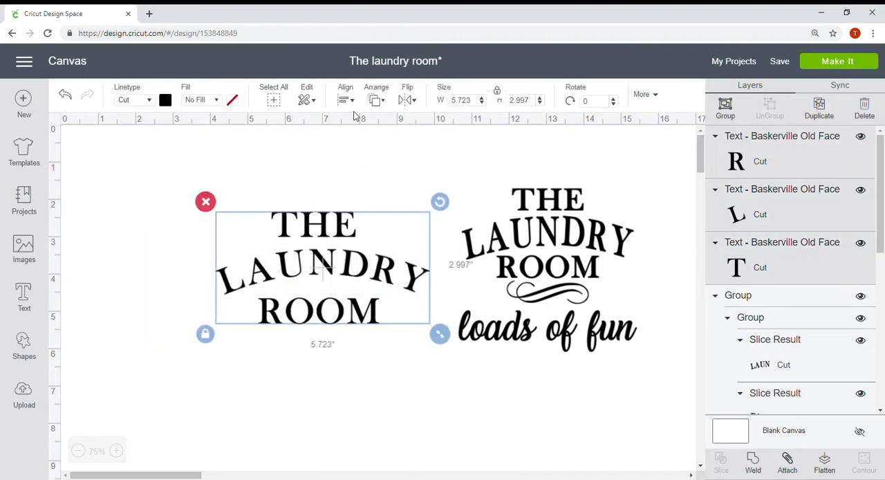
pyautogui.click(351, 102)
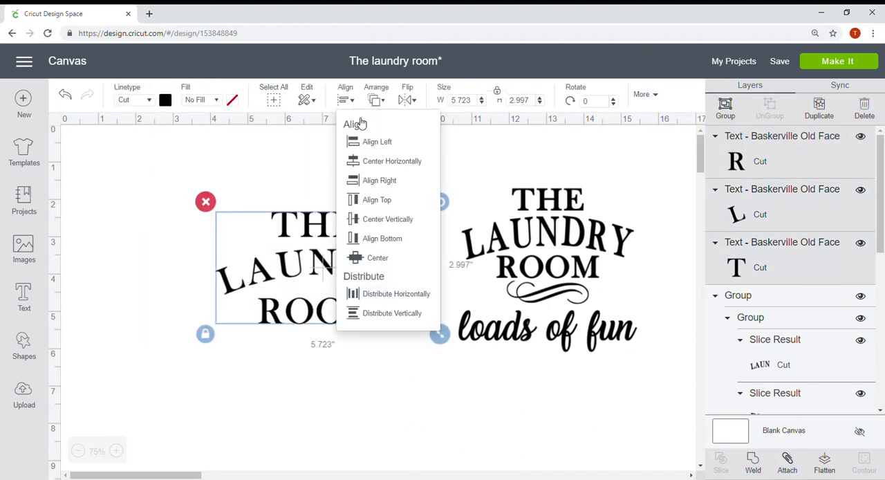
pyautogui.click(378, 167)
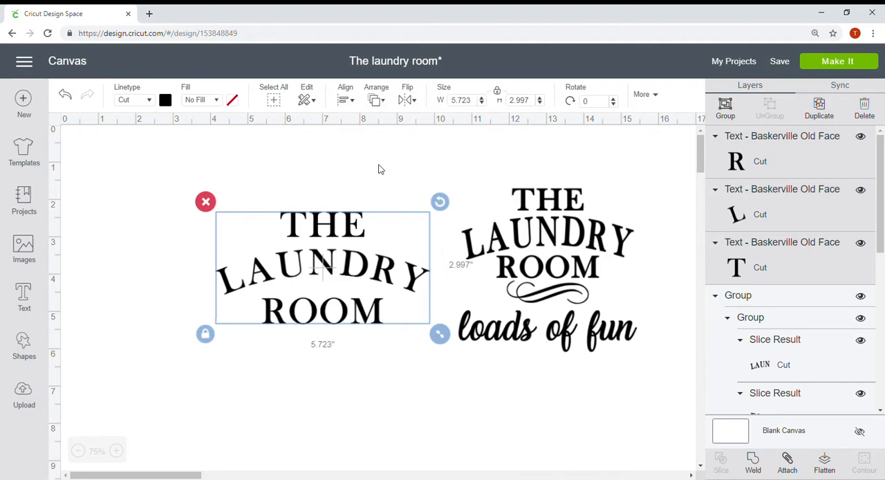
# Find flourish images in the image library, filter them to My Images, and insert the uploaded black double-swirl flourish.
pyautogui.click(543, 302)
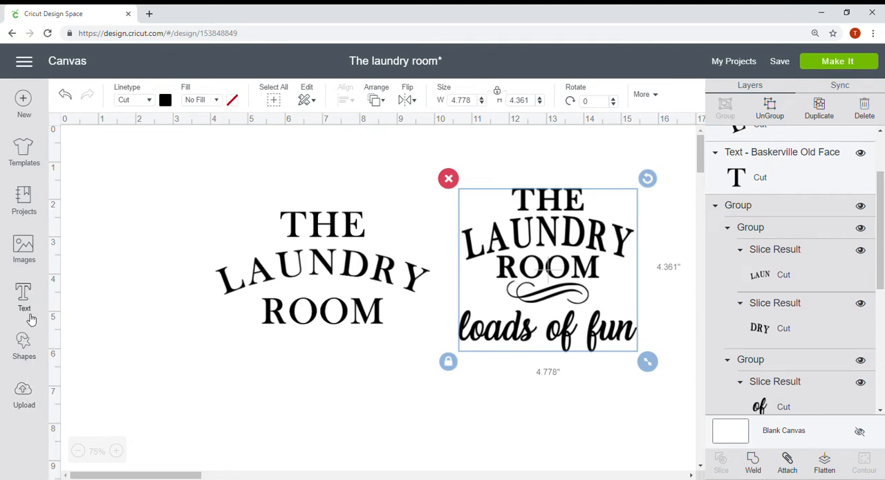
pyautogui.click(28, 249)
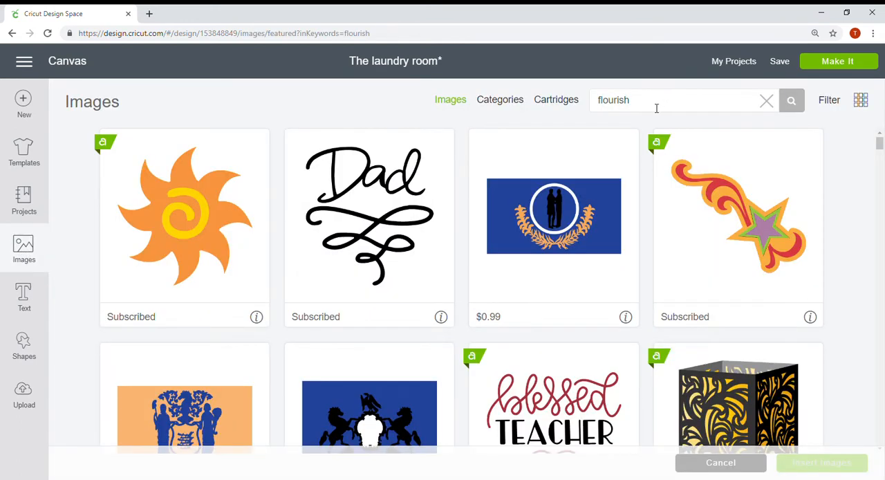
pyautogui.click(662, 100)
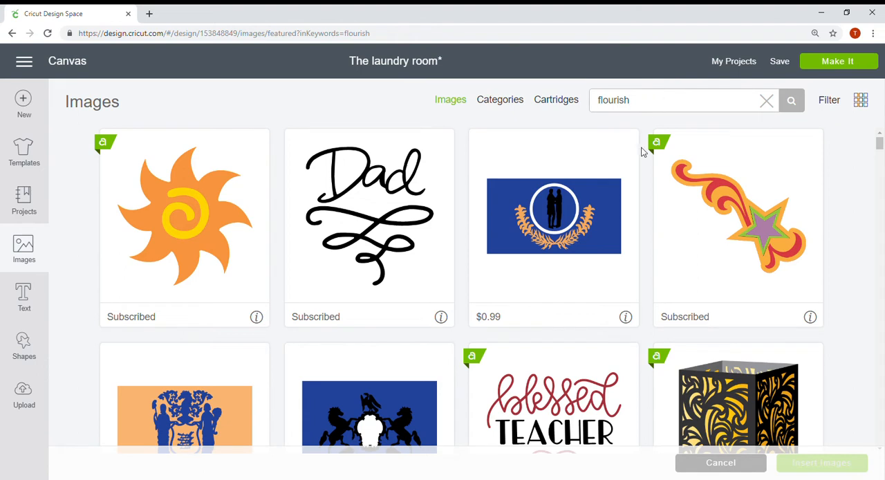
pyautogui.click(830, 101)
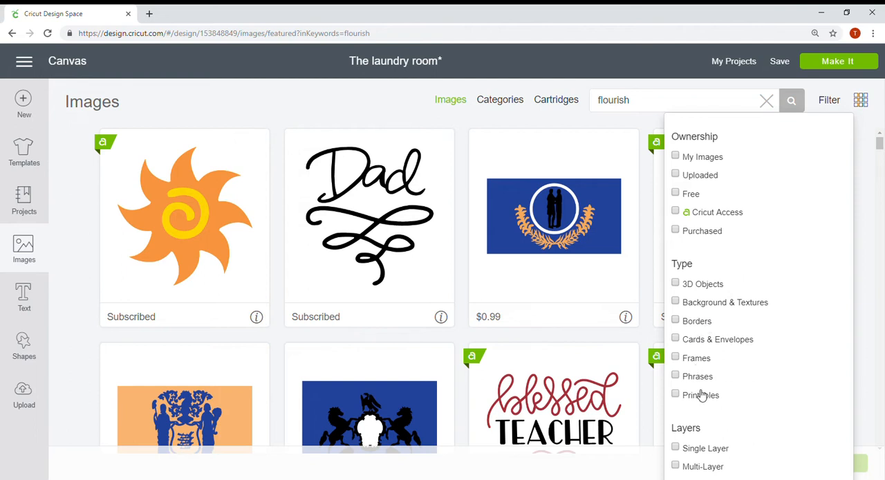
pyautogui.click(676, 157)
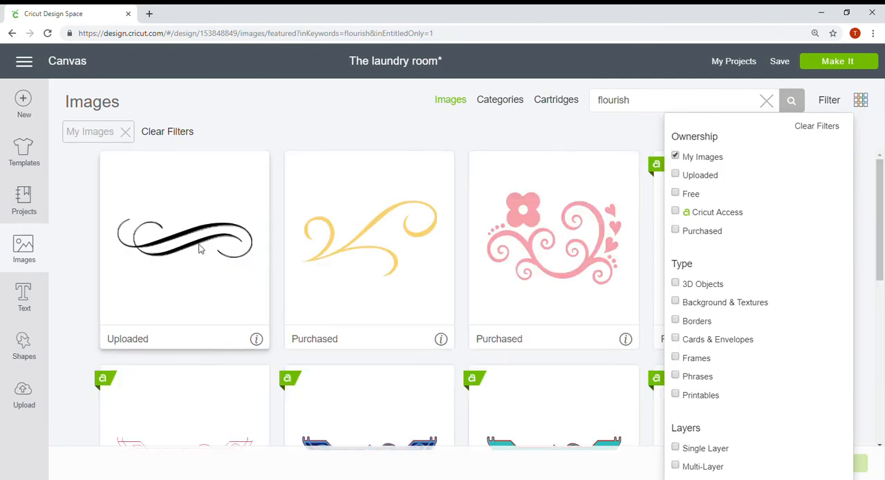
pyautogui.click(198, 249)
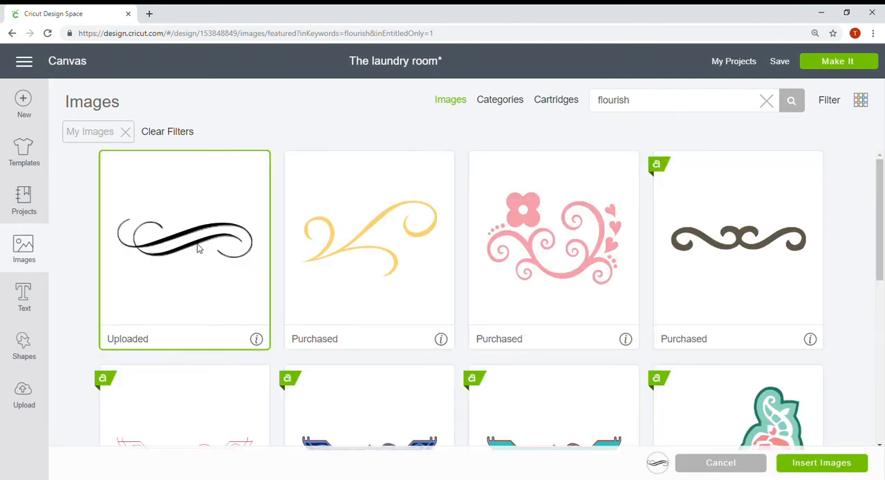
pyautogui.click(825, 467)
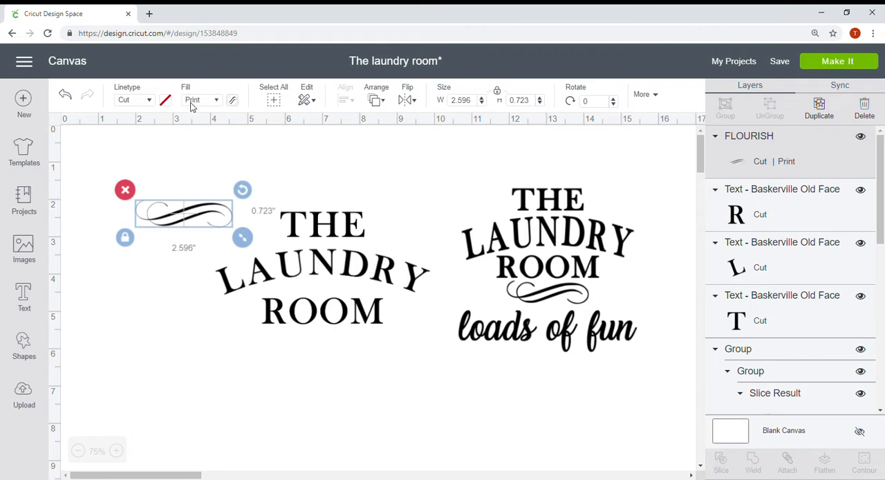
# Set the flourish to No Fill and change its cut colour to black.
pyautogui.click(193, 101)
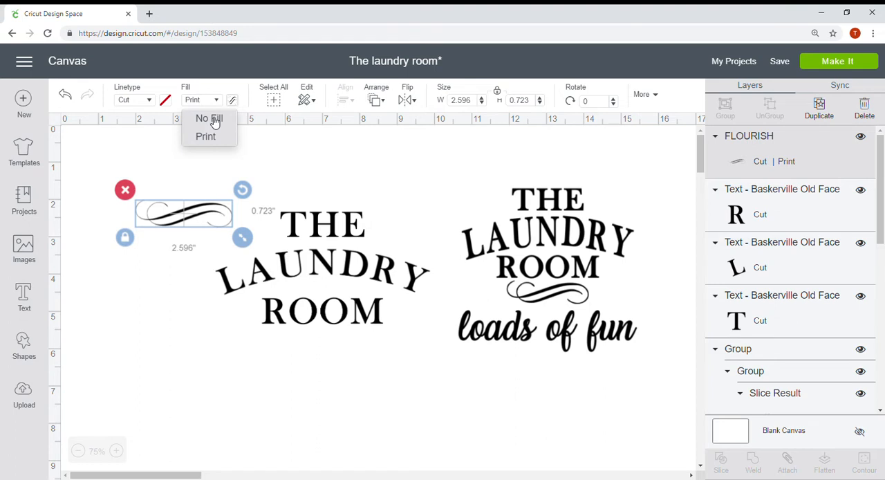
pyautogui.click(215, 120)
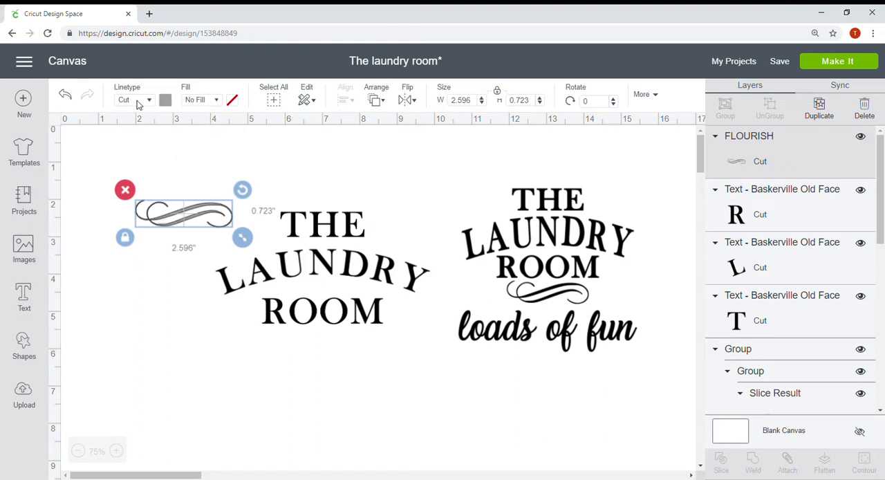
pyautogui.click(165, 101)
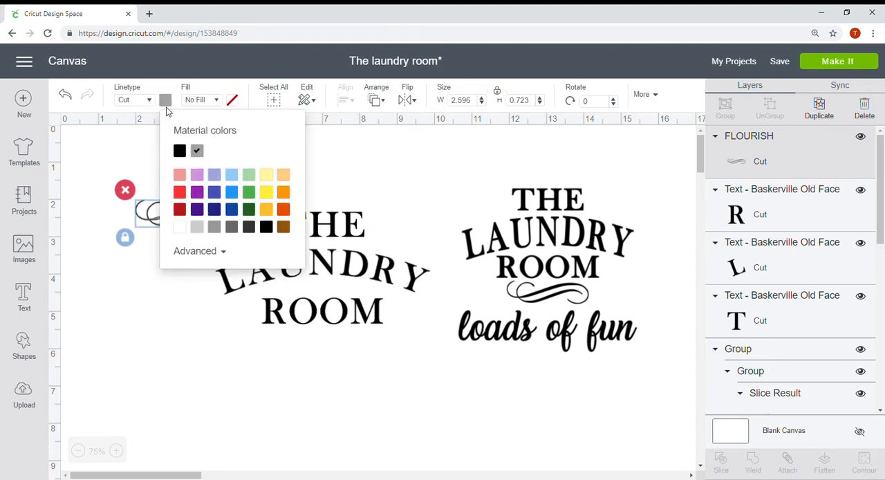
pyautogui.click(179, 152)
# Move the flourish beneath ROOM and center it horizontally with the THE, LAUNDRY and ROOM texts.
pyautogui.moveTo(154, 222); pyautogui.dragTo(316, 359)
pyautogui.click(279, 396)
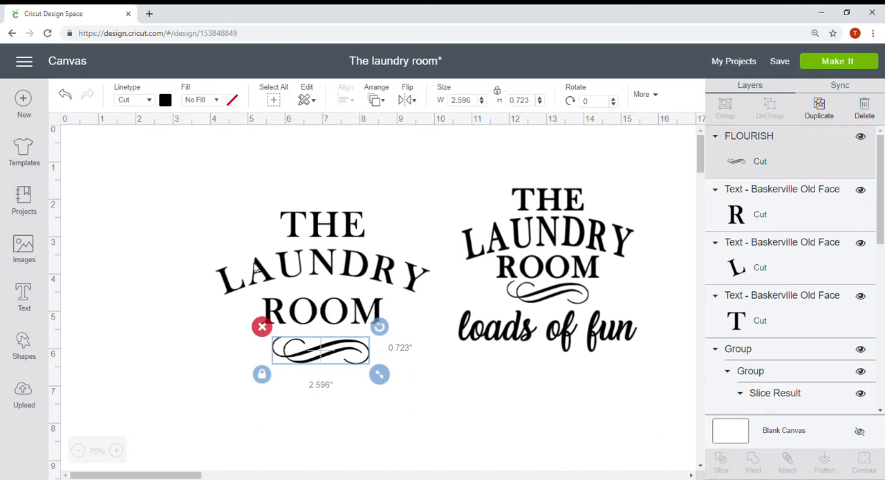
pyautogui.moveTo(166, 191); pyautogui.dragTo(429, 397)
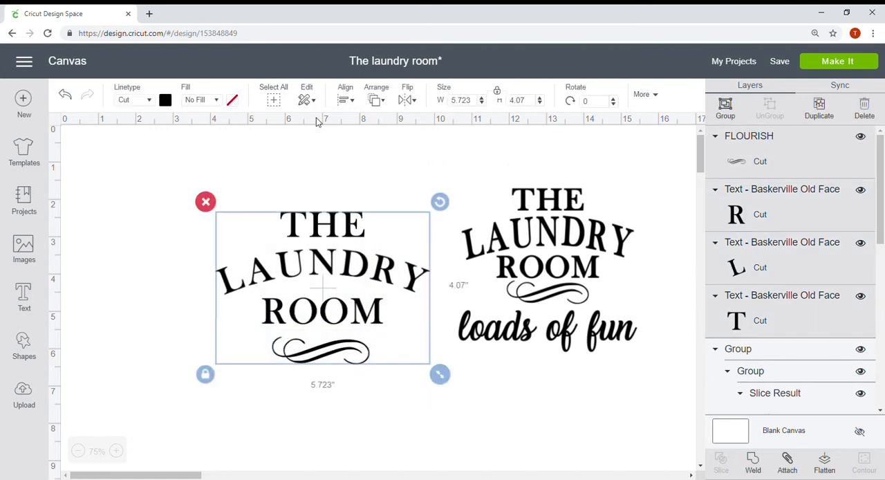
pyautogui.click(343, 107)
pyautogui.click(373, 168)
pyautogui.click(561, 408)
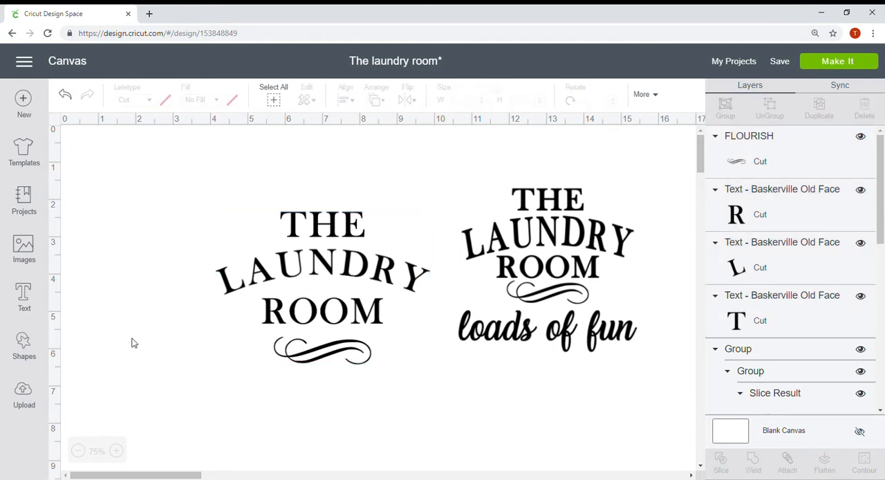
# Add the text "loads of fun" beneath the flourish and set its font to Laughing and Smiling.
pyautogui.click(24, 296)
pyautogui.write('lo')
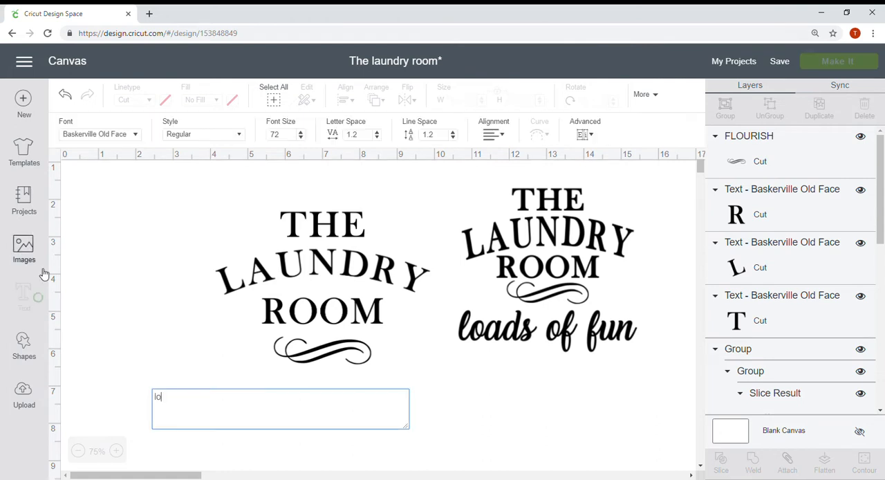
pyautogui.write('ads of fun')
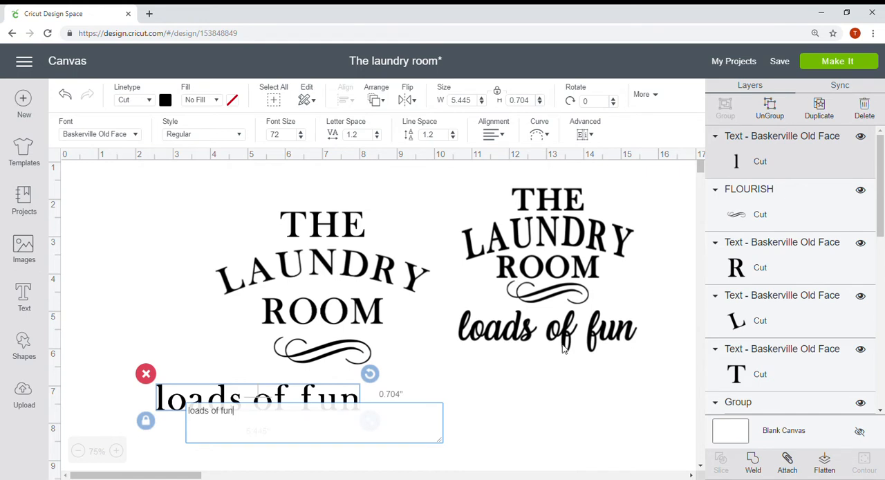
pyautogui.click(135, 136)
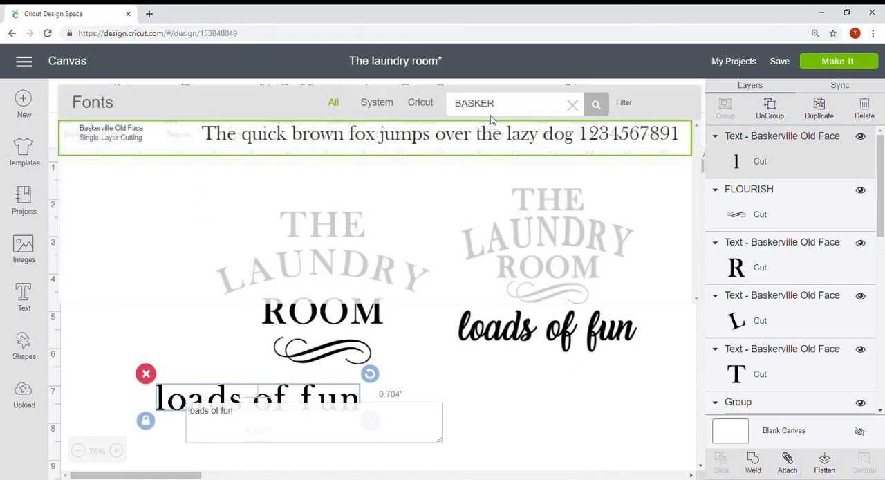
pyautogui.click(515, 107)
pyautogui.write('laugh')
pyautogui.click(427, 136)
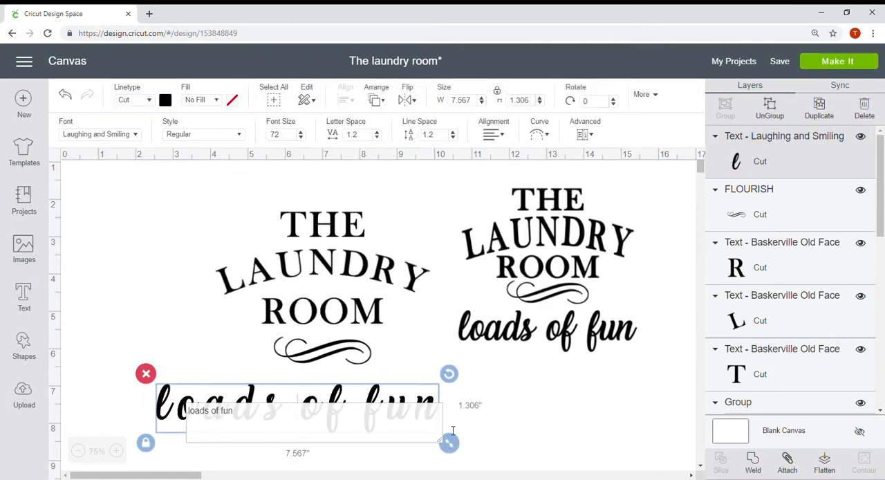
pyautogui.click(529, 420)
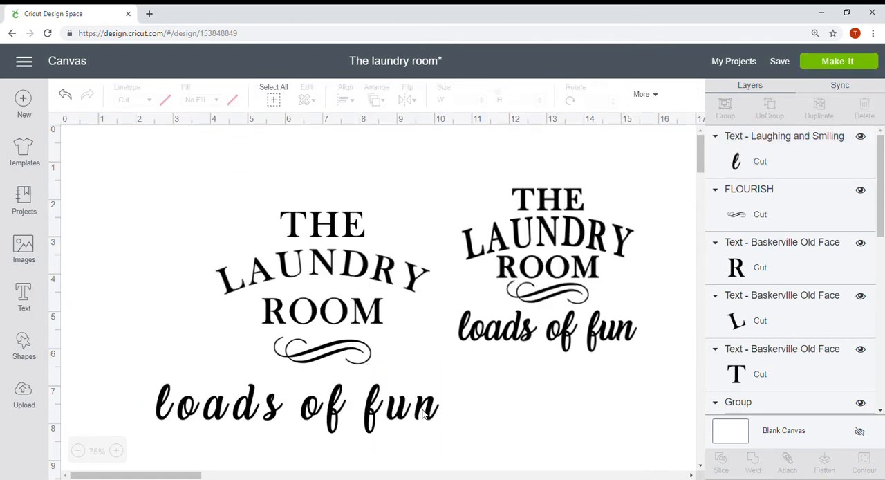
# Reduce the letter spacing of the "loads of fun" text to -1.
pyautogui.click(425, 414)
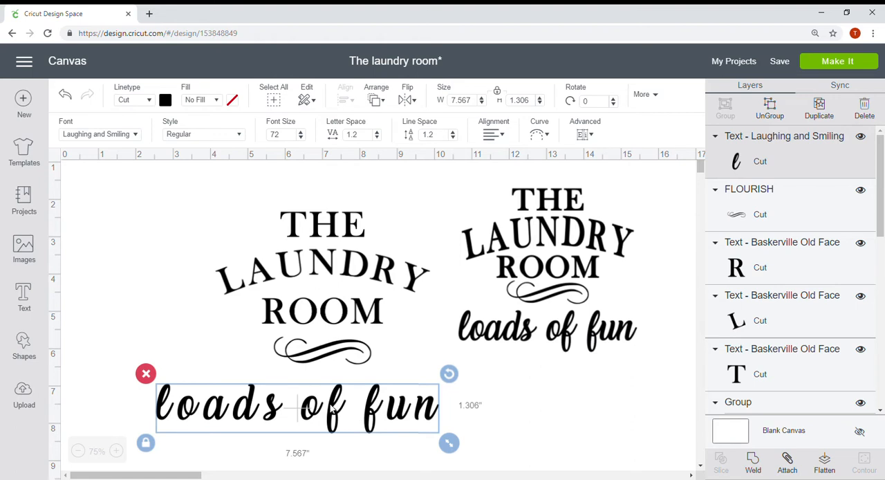
pyautogui.doubleClick(349, 135)
pyautogui.press('BackSpace')
pyautogui.write('-5')
pyautogui.press('Return')
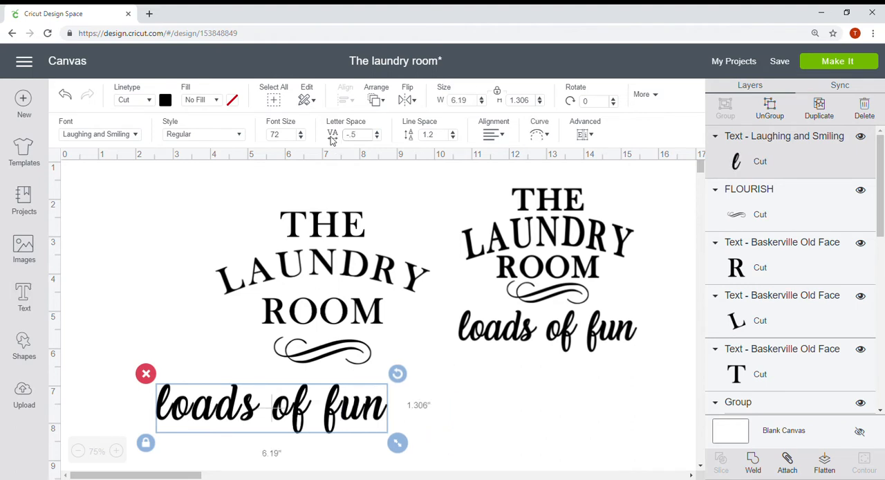
pyautogui.click(379, 138)
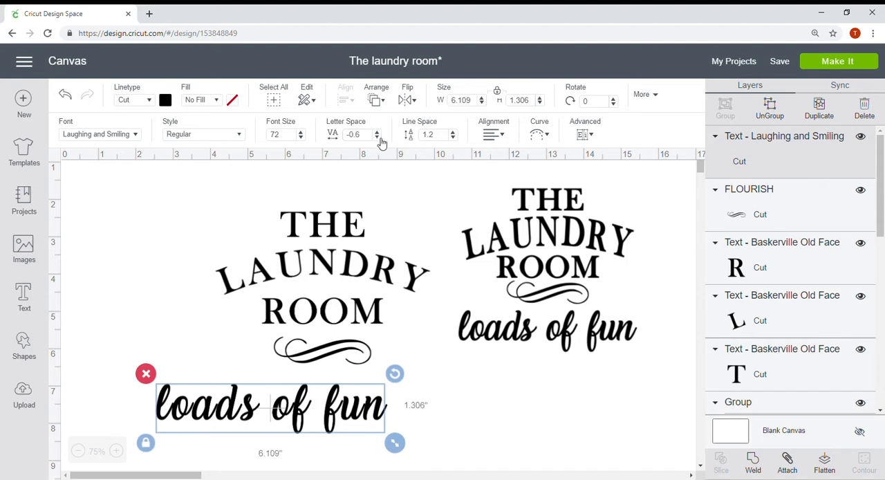
pyautogui.click(380, 138)
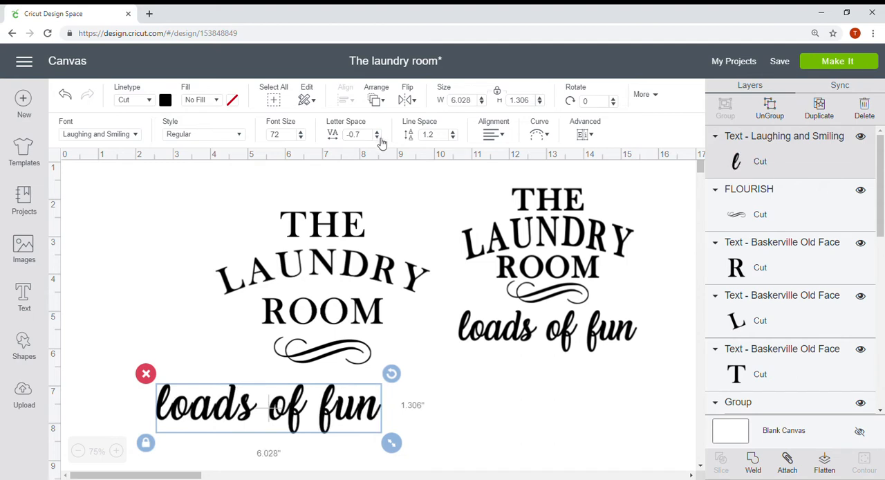
pyautogui.click(380, 137)
pyautogui.click(380, 137)
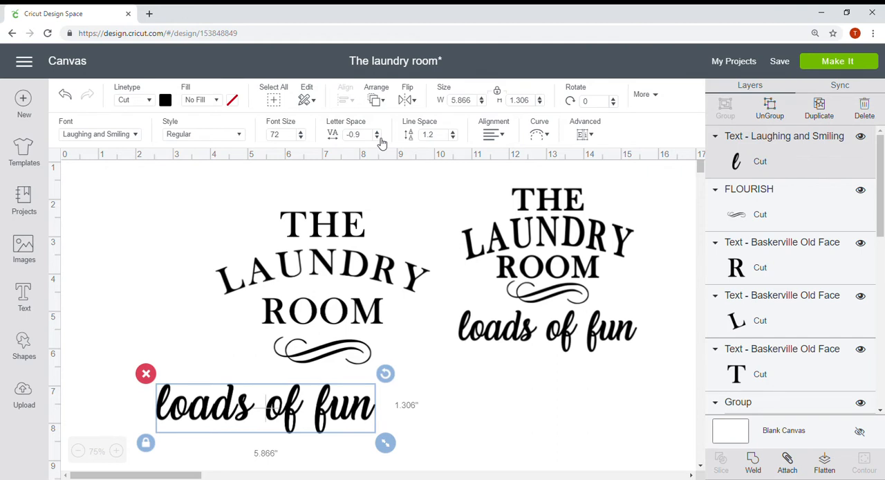
pyautogui.click(380, 138)
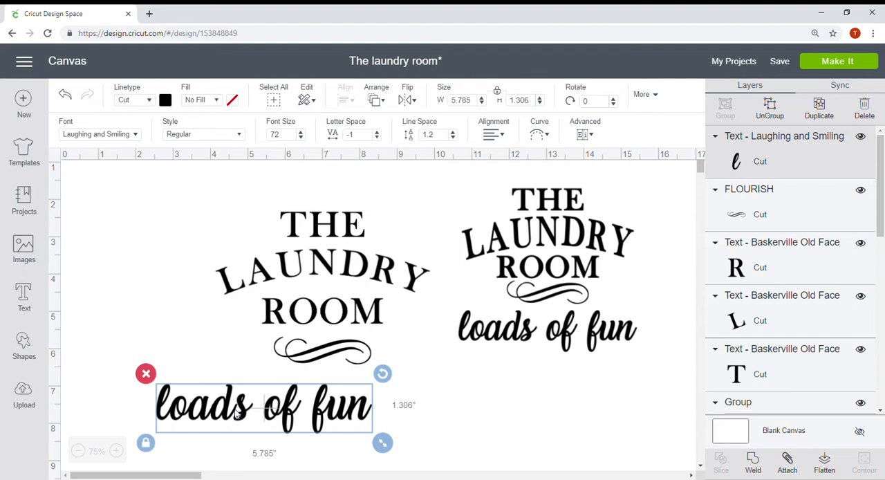
# Ungroup "loads of fun" into single letters and nudge the a, d and s of "loads" closer together.
pyautogui.click(779, 112)
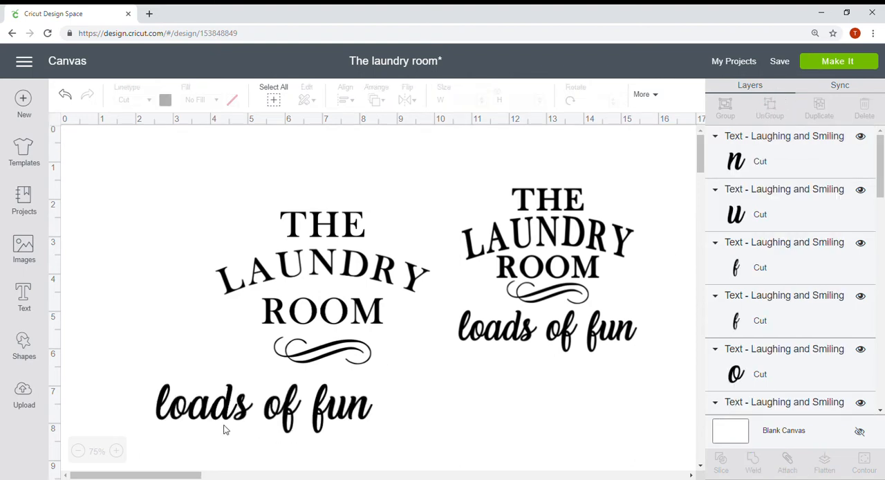
pyautogui.click(204, 418)
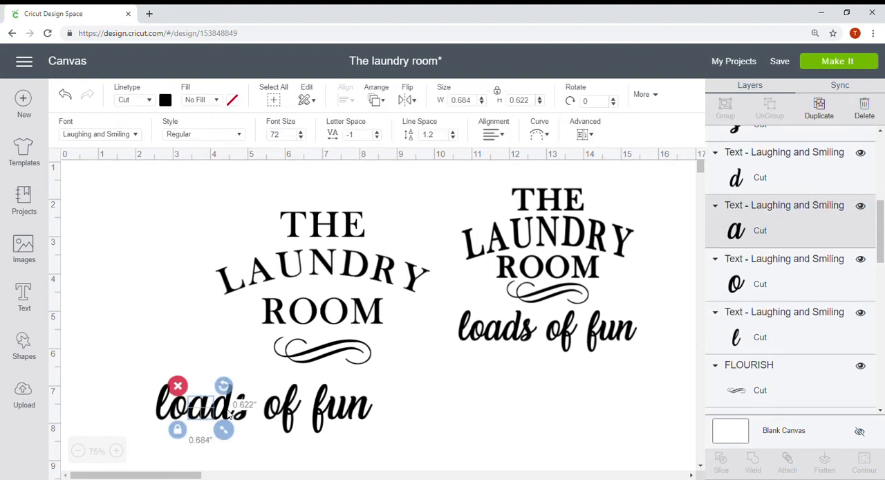
pyautogui.click(233, 414)
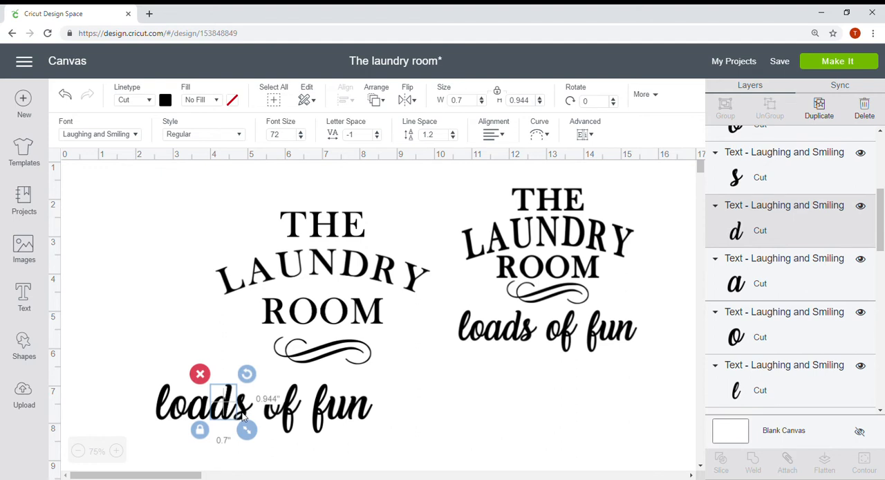
pyautogui.click(242, 416)
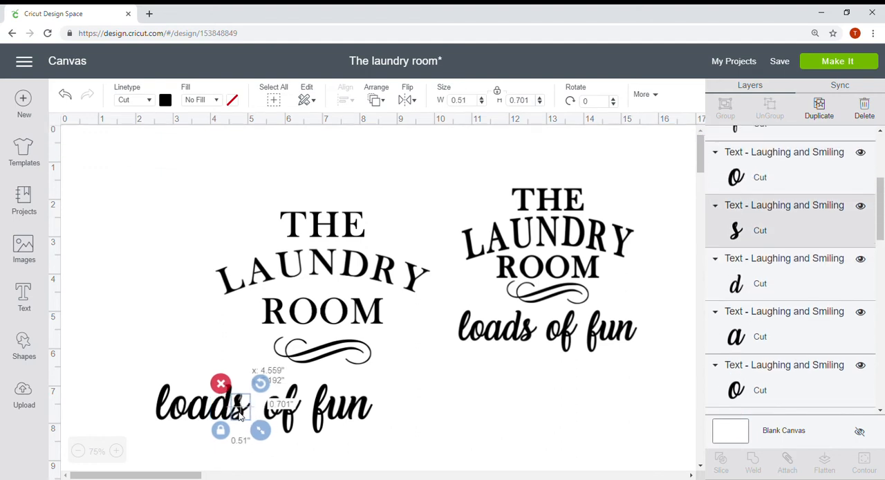
pyautogui.click(456, 434)
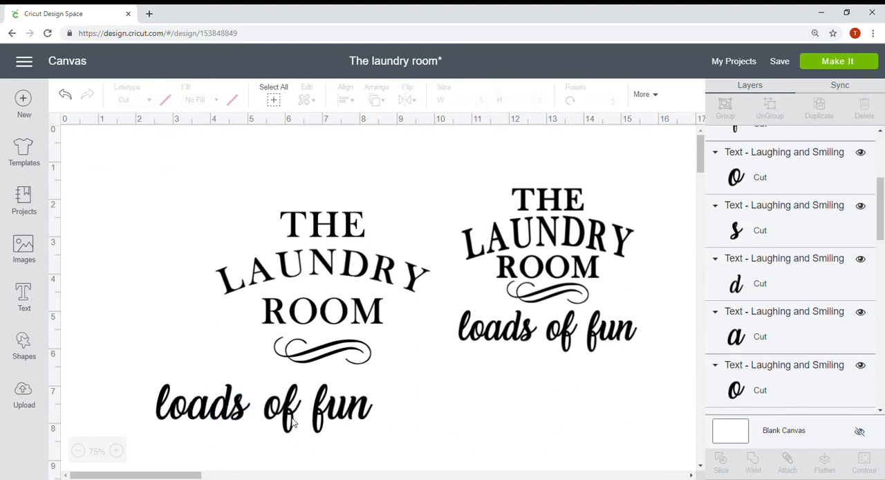
# Adjust the position of the f in "of" and the f in "fun" so each meets its neighbouring letter.
pyautogui.click(293, 419)
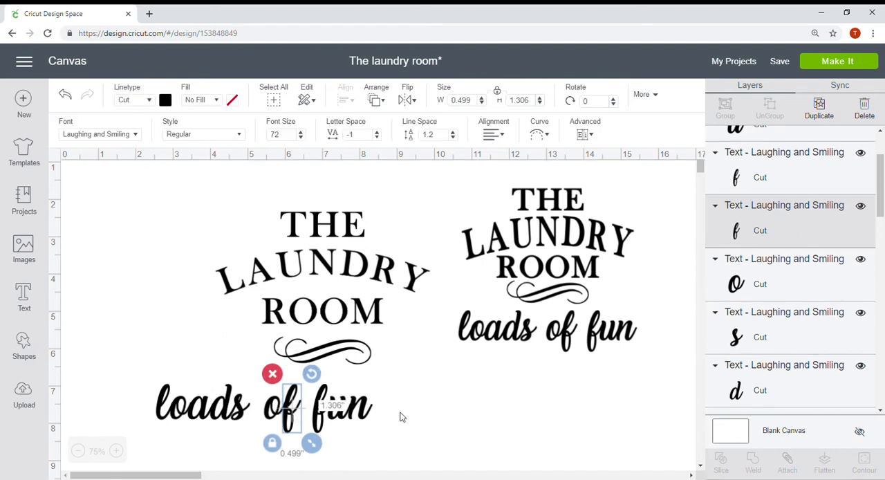
pyautogui.click(444, 403)
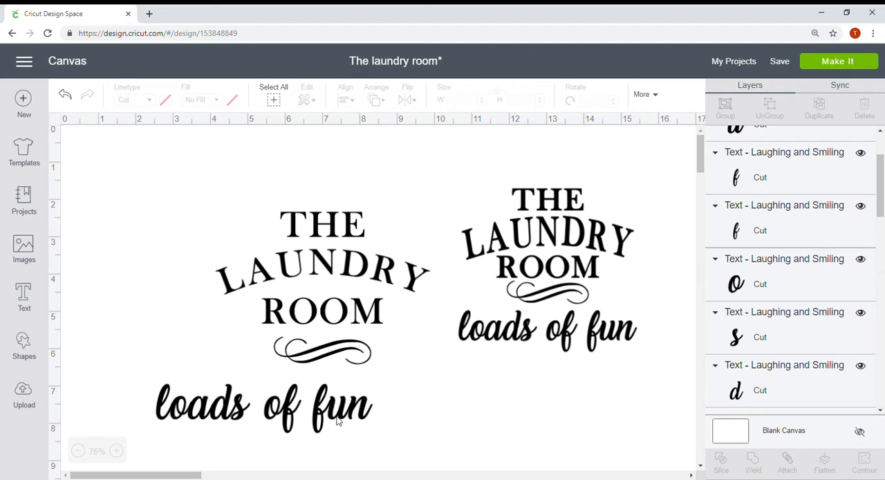
pyautogui.click(319, 413)
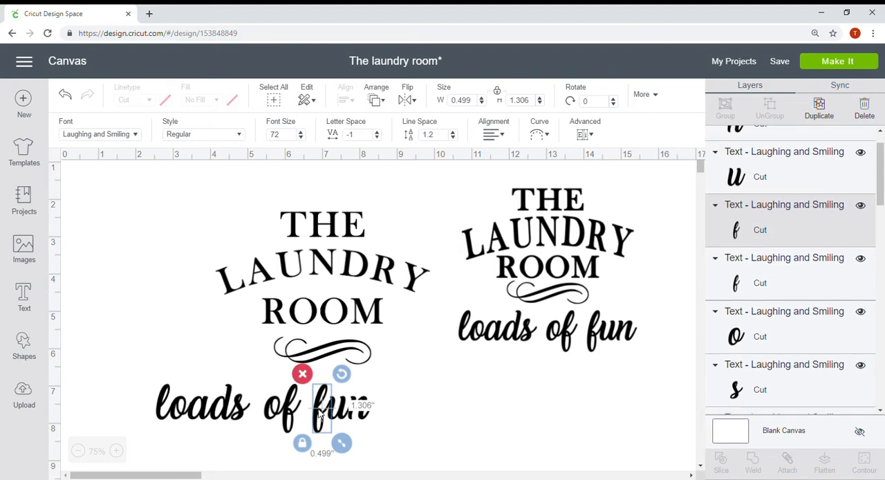
pyautogui.moveTo(320, 413); pyautogui.dragTo(322, 412)
pyautogui.click(415, 431)
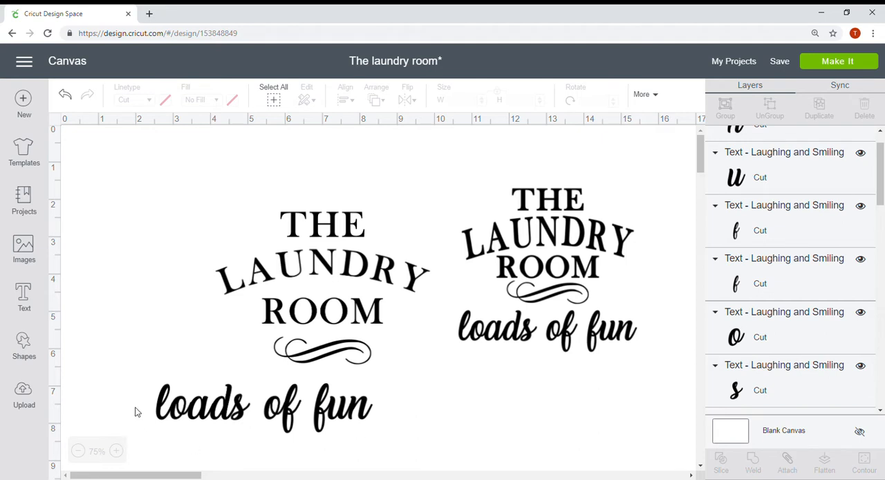
# Nudge the o and l of "loads" into contact and weld all the letters of "loads of fun" into one shape.
pyautogui.click(184, 413)
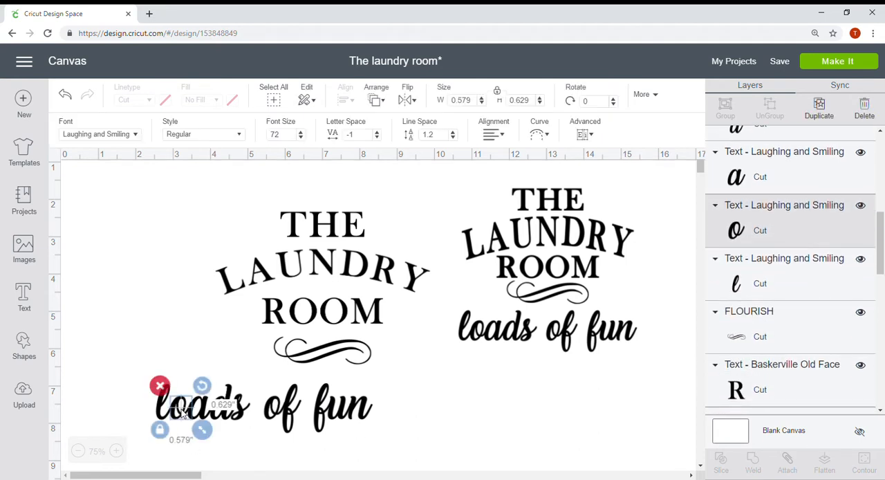
pyautogui.moveTo(184, 413); pyautogui.dragTo(397, 434)
pyautogui.click(161, 410)
pyautogui.click(431, 439)
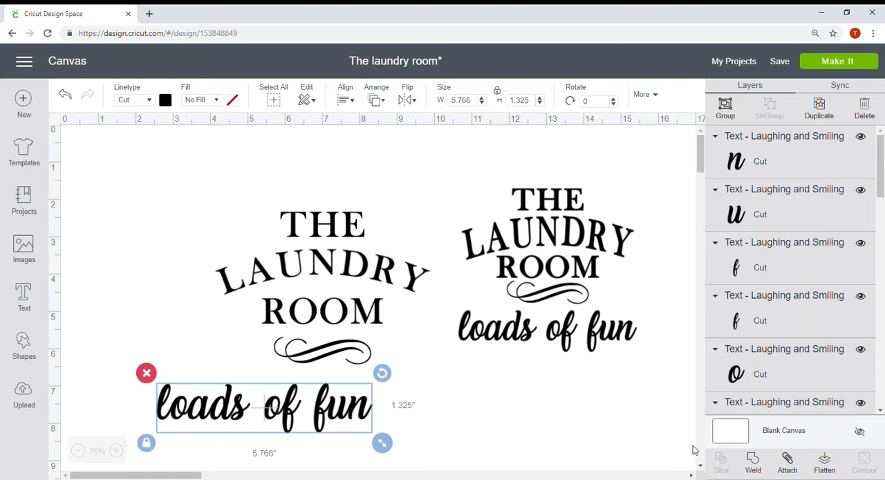
pyautogui.click(755, 468)
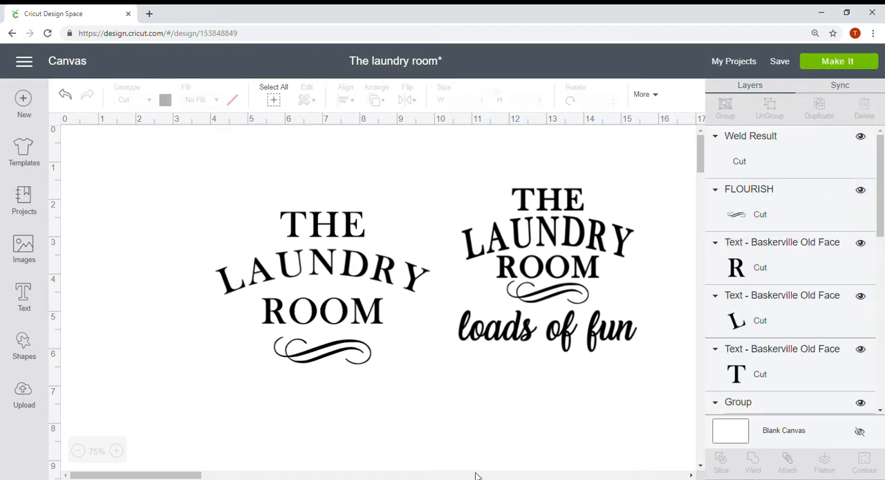
# Place the welded "loads of fun" beneath the flourish and center it horizontally with the flourish and the three texts.
pyautogui.moveTo(318, 422); pyautogui.dragTo(372, 409)
pyautogui.moveTo(158, 208); pyautogui.dragTo(428, 441)
pyautogui.click(345, 100)
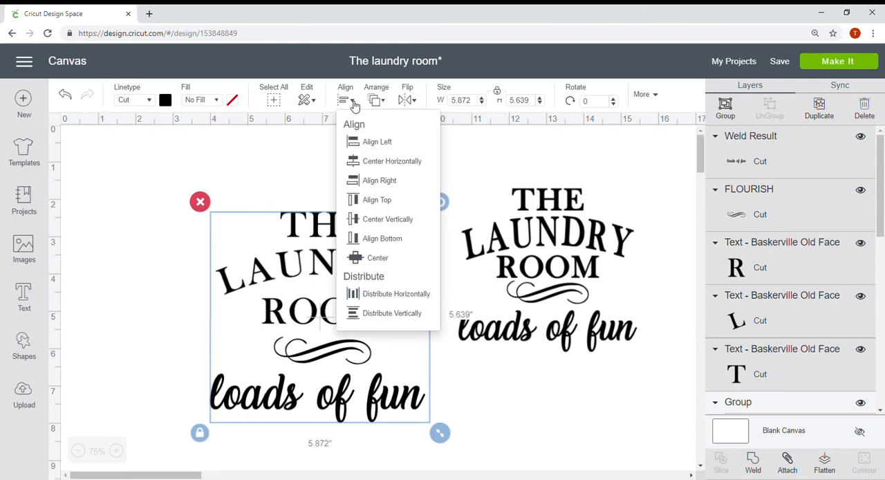
pyautogui.click(372, 162)
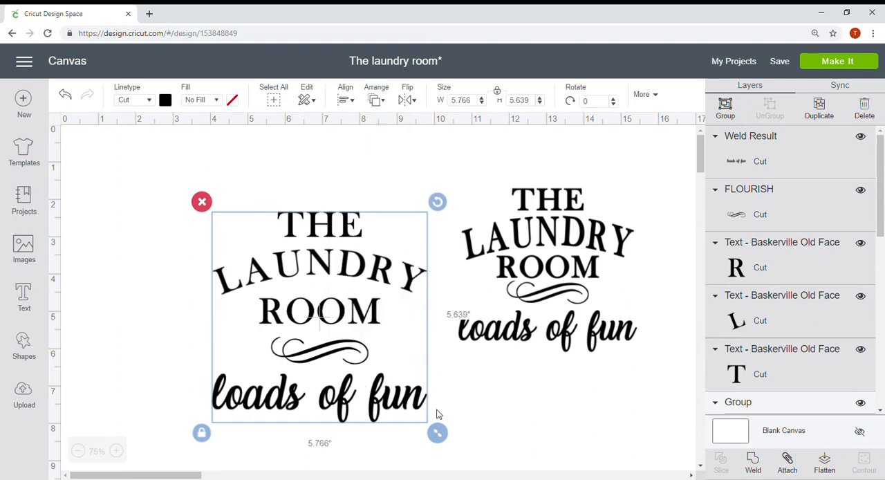
# Move the whole rebuilt design up and farther away from the reference design.
pyautogui.moveTo(365, 354); pyautogui.dragTo(307, 315)
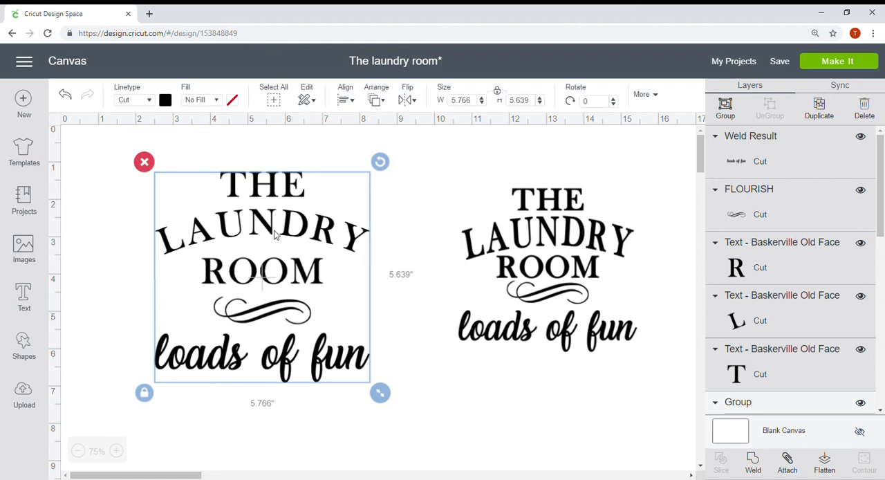
pyautogui.click(440, 194)
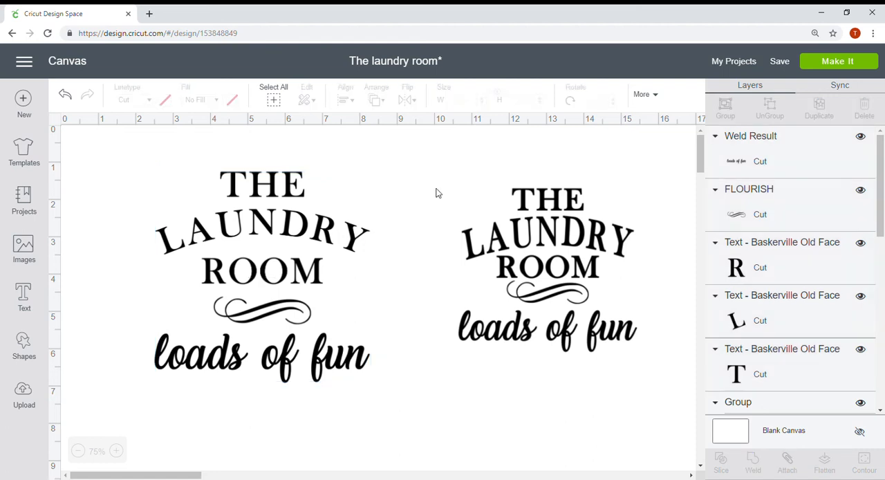
# Set the style of the texts "THE", "LAUNDRY" and "ROOM" in the rebuilt design to Bold.
pyautogui.click(275, 192)
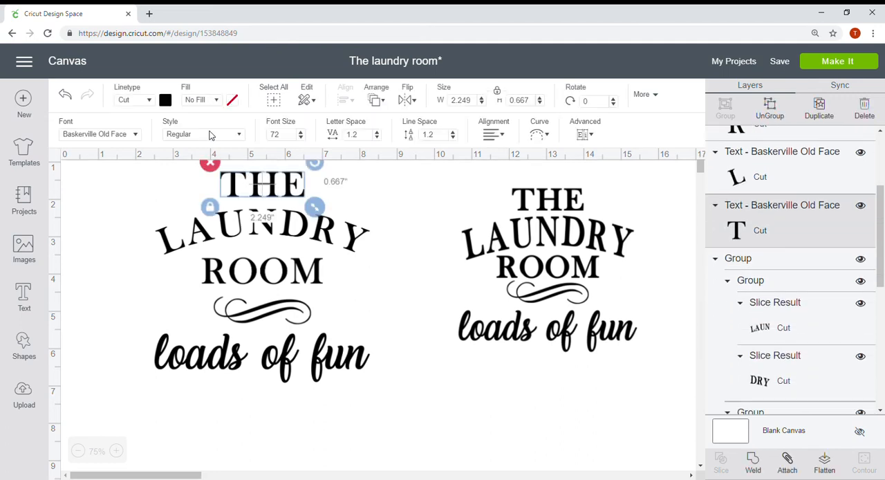
pyautogui.click(179, 134)
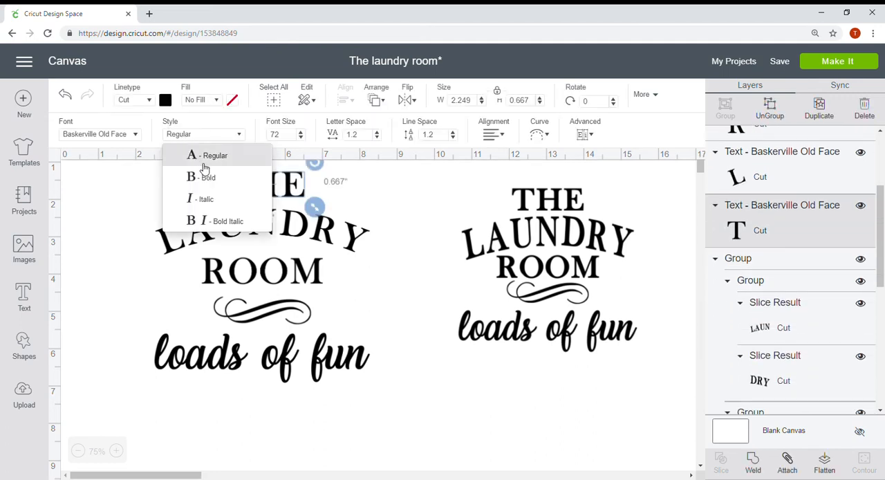
pyautogui.click(206, 175)
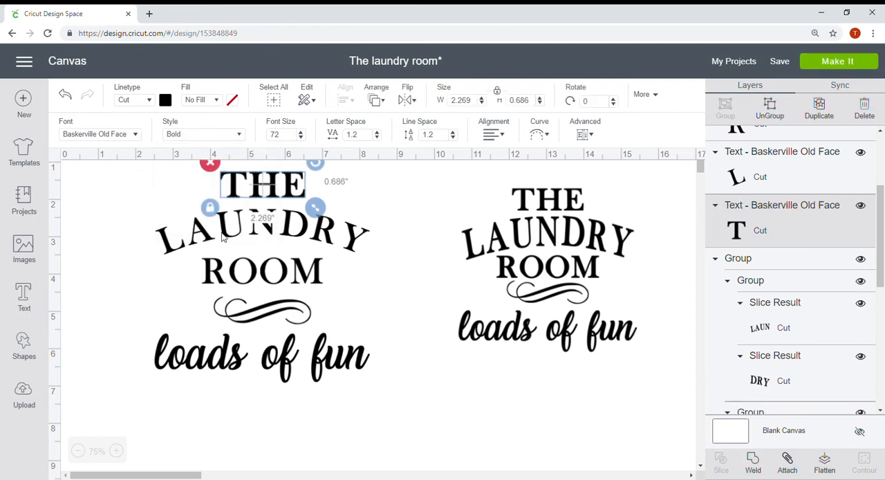
pyautogui.click(223, 236)
pyautogui.click(202, 134)
pyautogui.click(205, 174)
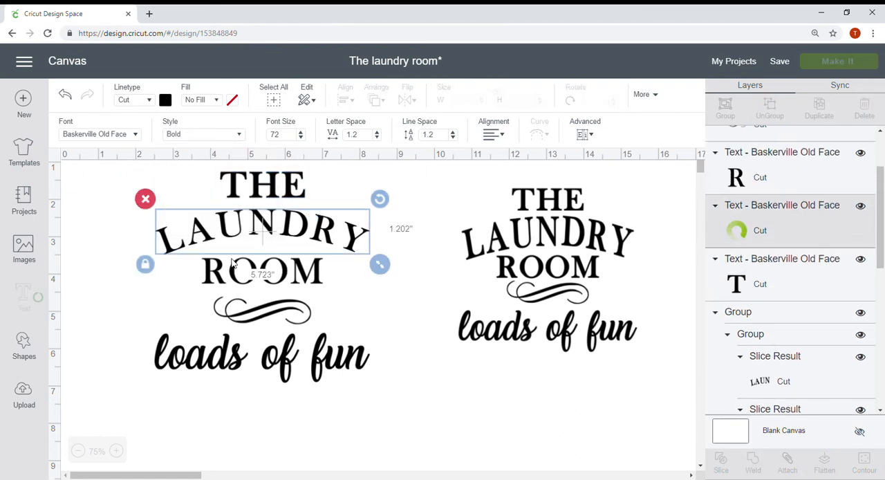
pyautogui.click(232, 275)
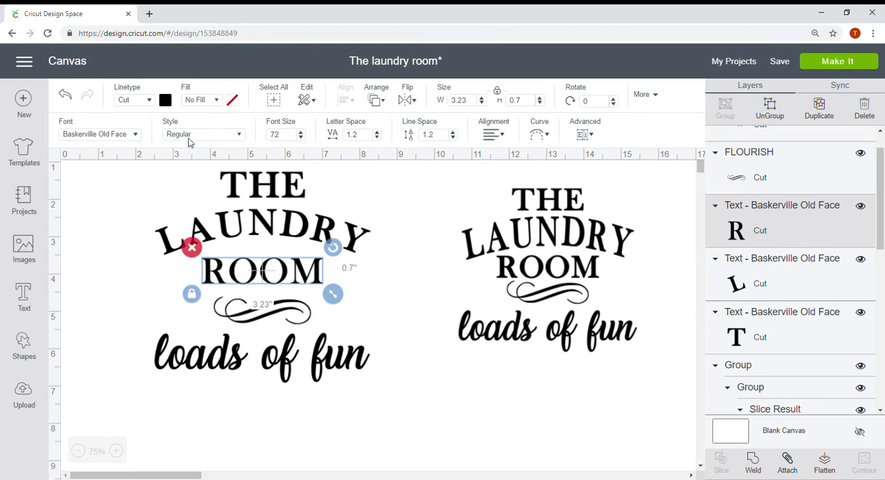
pyautogui.click(189, 136)
pyautogui.click(190, 175)
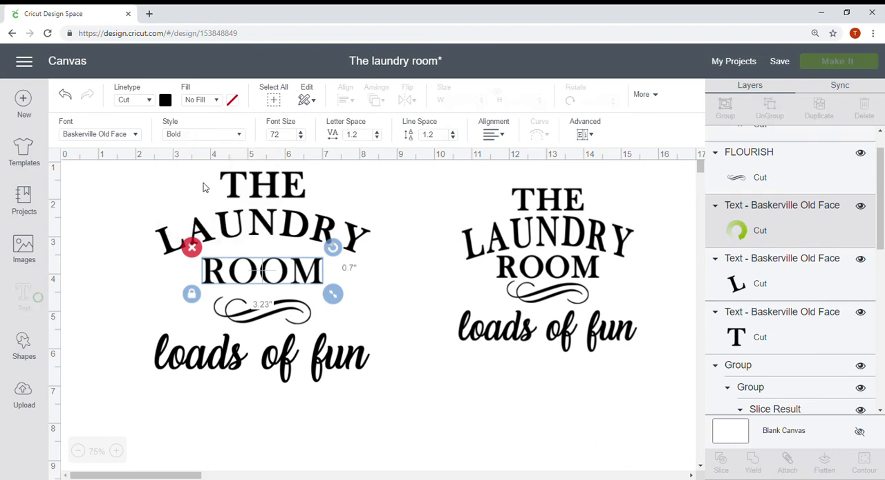
# Shrink the welded "loads of fun" to about 5.06 inches wide and center it horizontally with the rest of the rebuilt design.
pyautogui.click(262, 371)
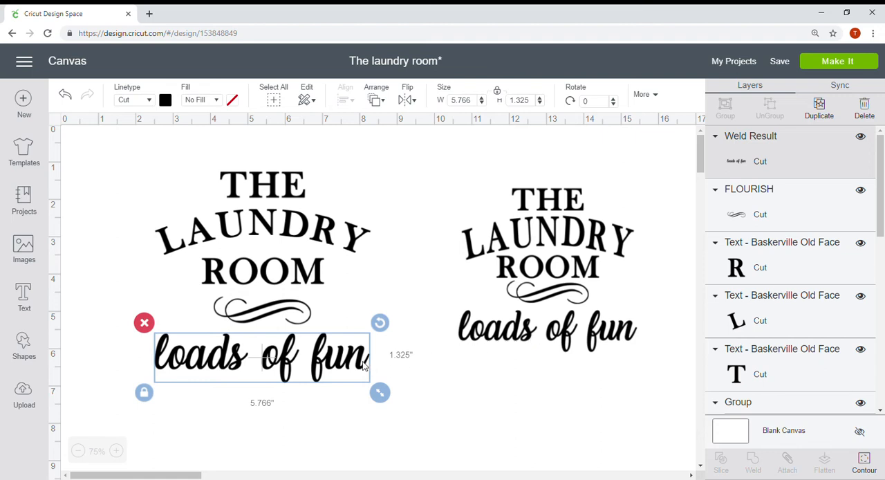
pyautogui.moveTo(380, 392); pyautogui.dragTo(344, 358)
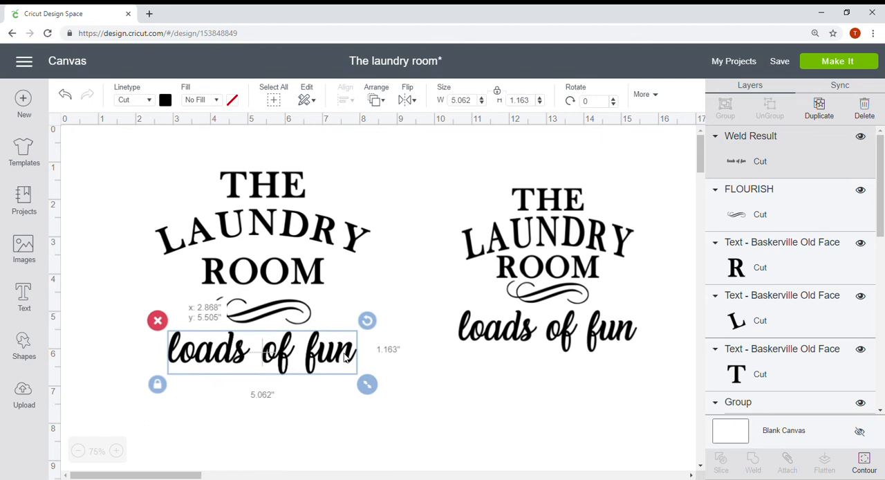
pyautogui.moveTo(125, 166); pyautogui.dragTo(366, 388)
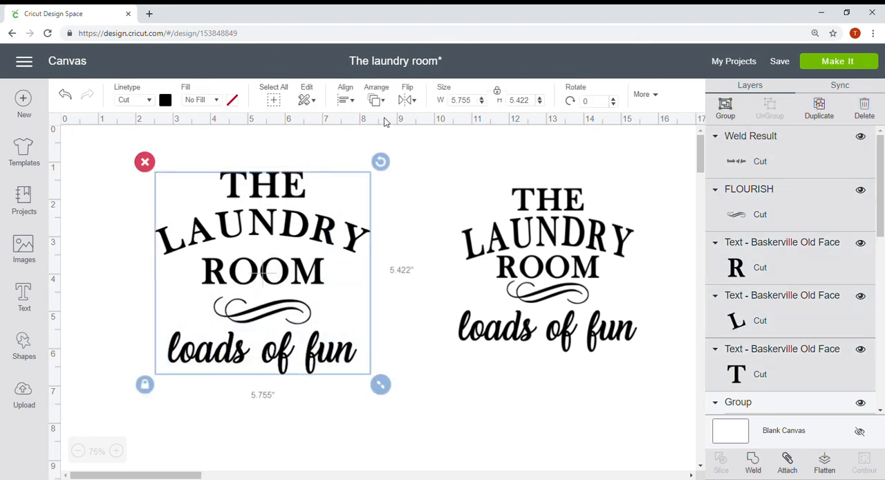
pyautogui.click(376, 100)
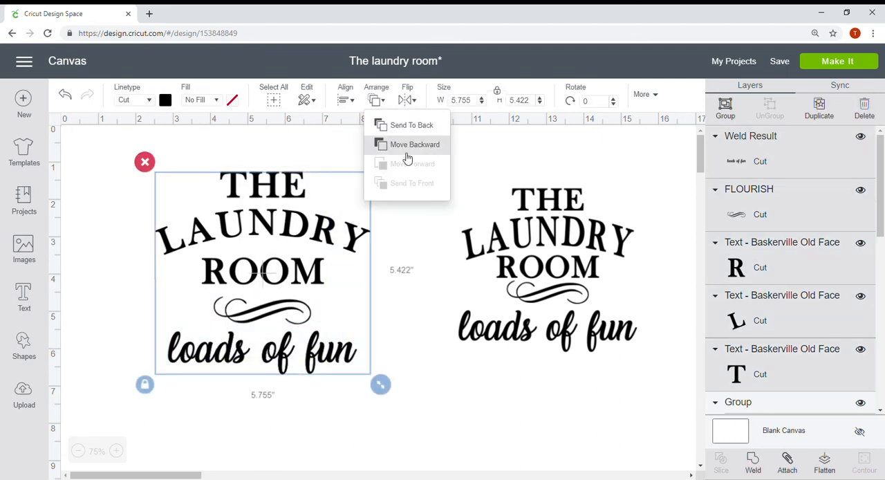
pyautogui.click(350, 102)
pyautogui.click(374, 162)
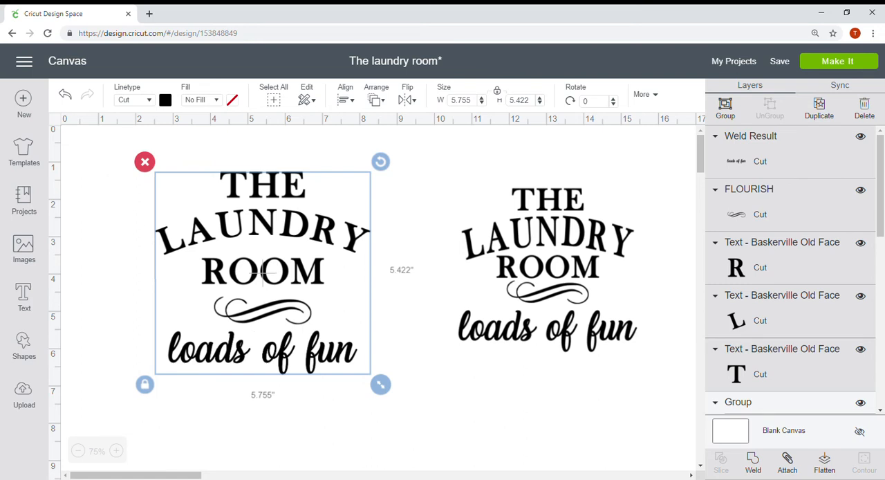
# Attach all pieces of the rebuilt design, preview its layout on the cutting mat and return to the canvas.
pyautogui.click(789, 462)
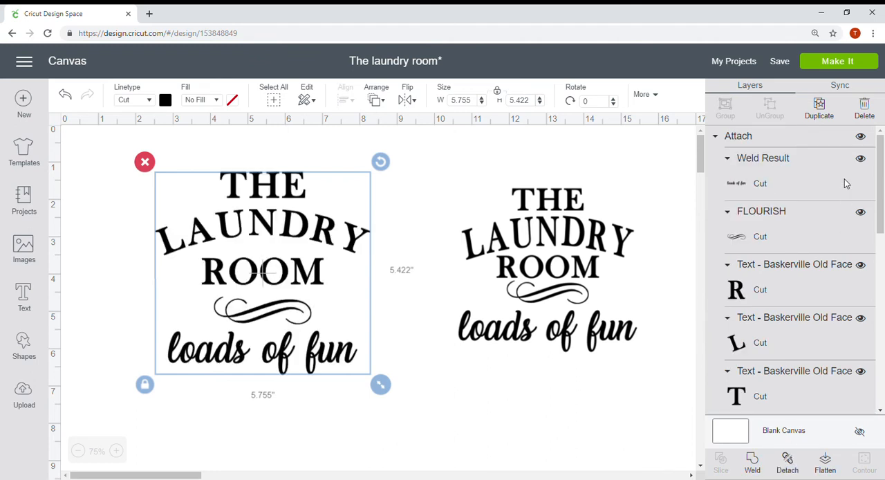
pyautogui.click(876, 66)
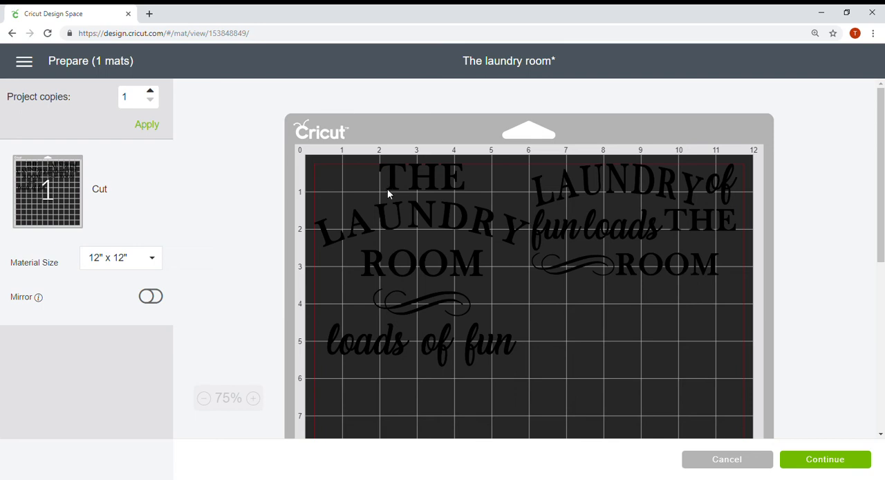
pyautogui.click(754, 465)
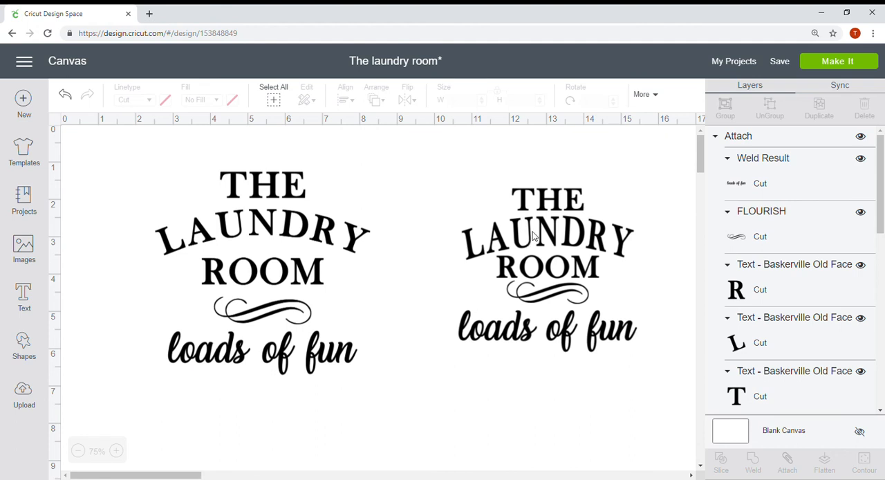
# Detach the rebuilt design to check the curve setting of "THE", and attach all its pieces again.
pyautogui.click(275, 189)
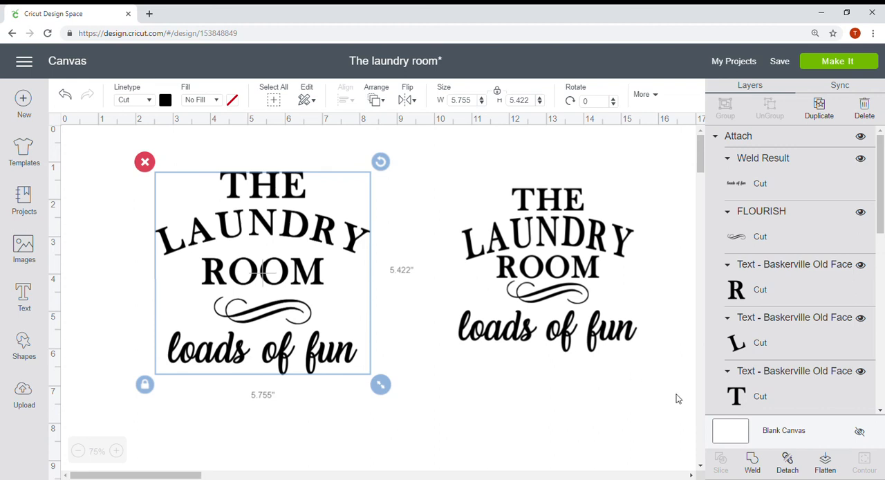
pyautogui.click(788, 468)
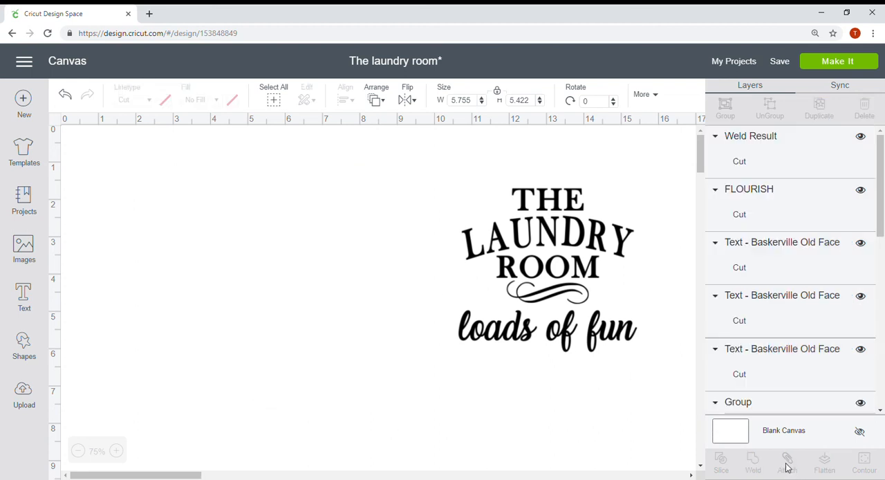
pyautogui.click(275, 188)
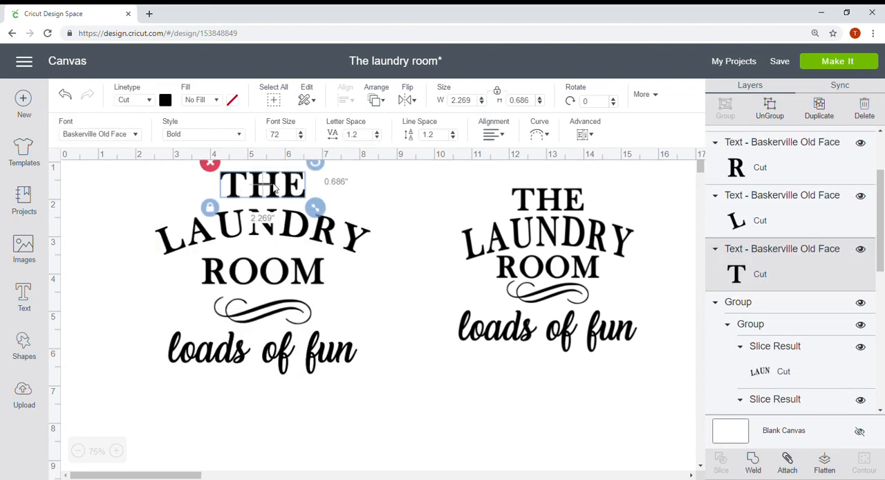
pyautogui.click(542, 135)
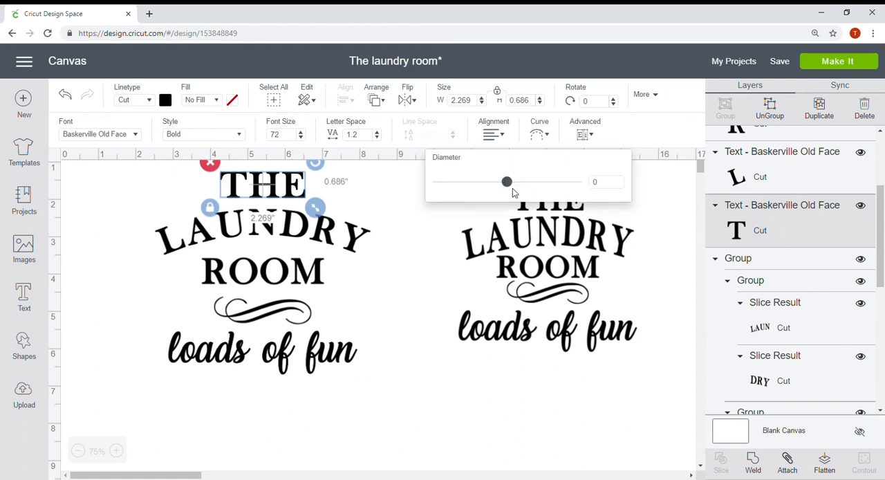
pyautogui.moveTo(506, 181)
pyautogui.mouseDown()
pyautogui.moveTo(568, 195)
pyautogui.moveTo(452, 195)
pyautogui.moveTo(509, 194)
pyautogui.mouseUp()
pyautogui.moveTo(377, 390); pyautogui.dragTo(143, 167)
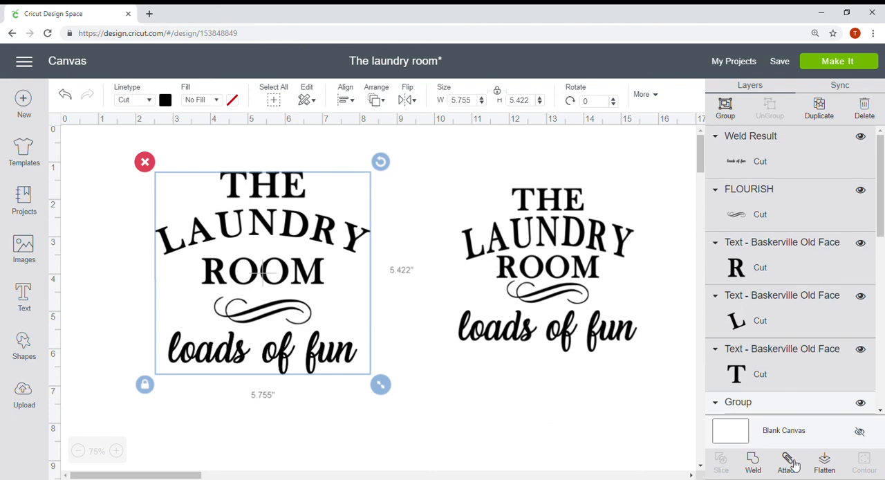
pyautogui.click(789, 462)
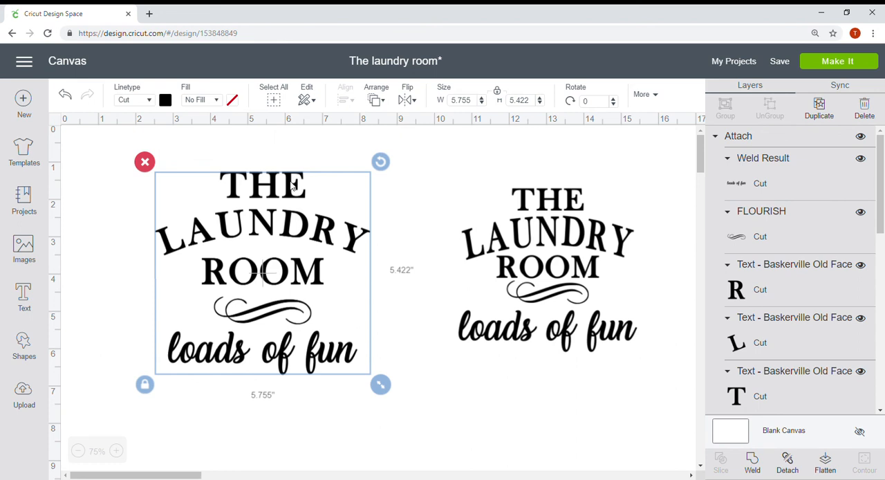
# Recolor the attached design white, restore its black material color and deselect it.
pyautogui.click(165, 101)
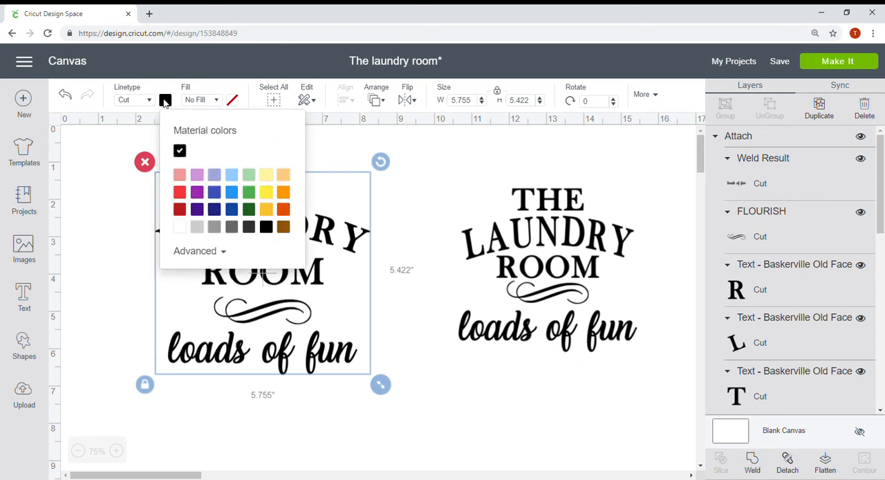
pyautogui.click(182, 229)
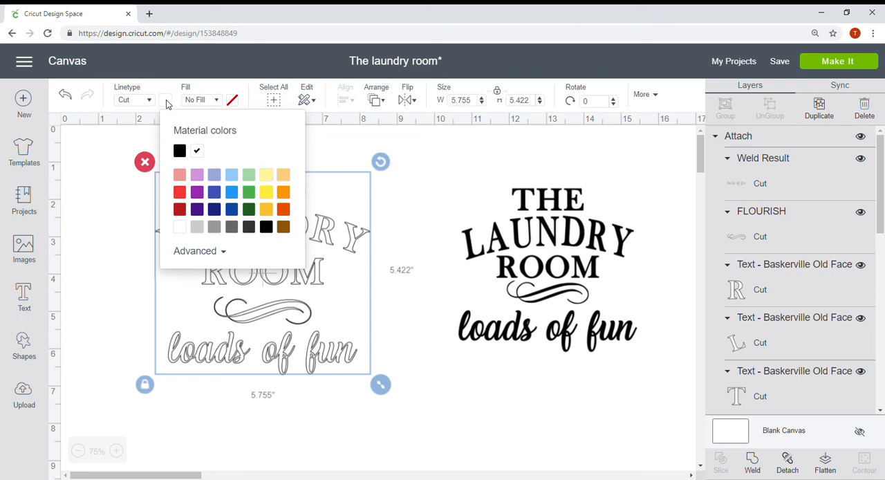
pyautogui.click(180, 150)
pyautogui.click(427, 171)
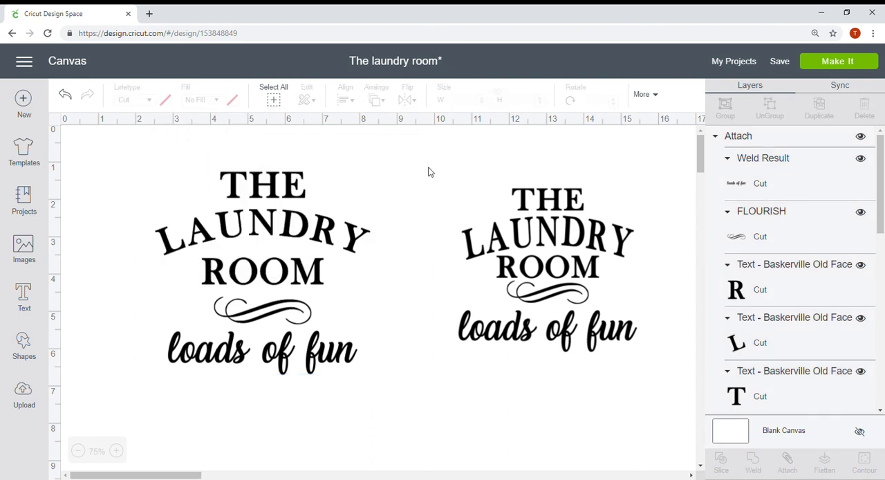